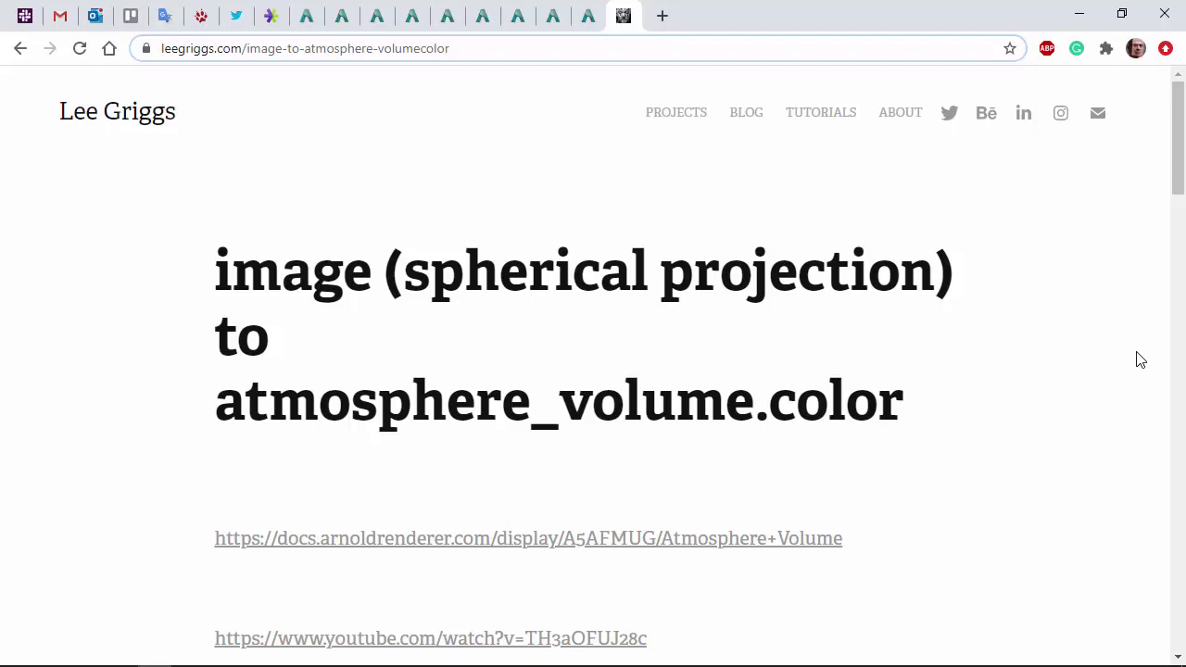
Browse the leegriggs.com atmosphere_volume.color light-ray reference page, then switch back to Maya.
scroll(1139, 360, "down", 6)
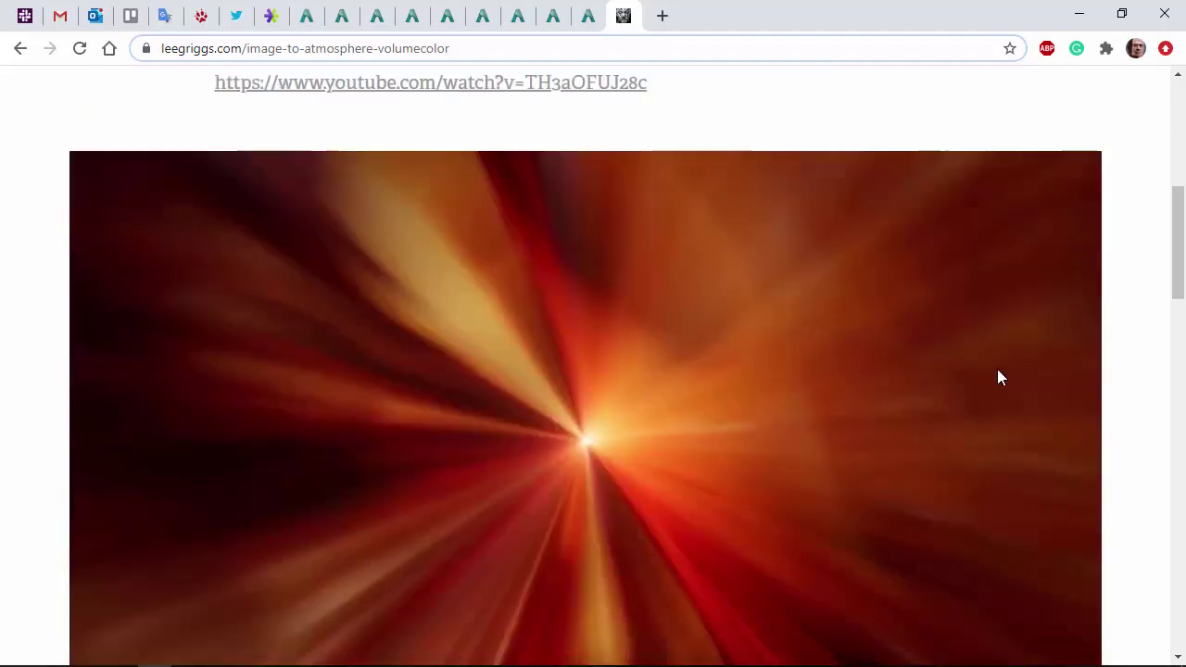
scroll(924, 391, "down", 1)
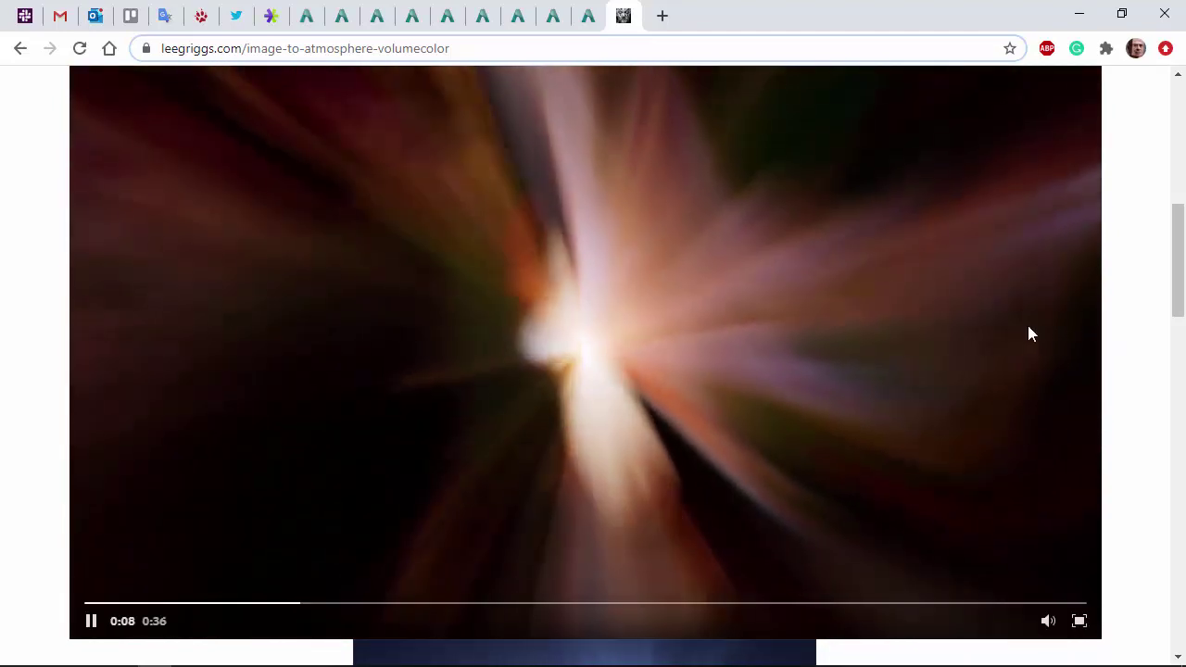
scroll(1134, 332, "down", 1)
scroll(1134, 331, "down", 7)
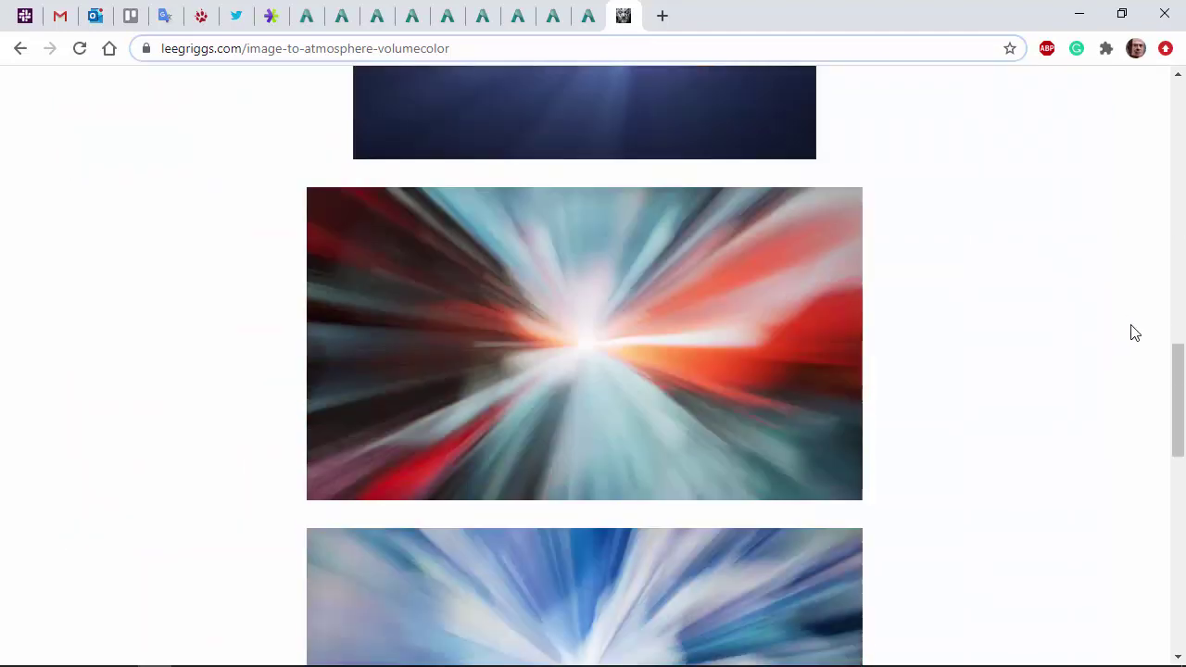
scroll(1134, 332, "down", 4)
scroll(1134, 332, "up", 13)
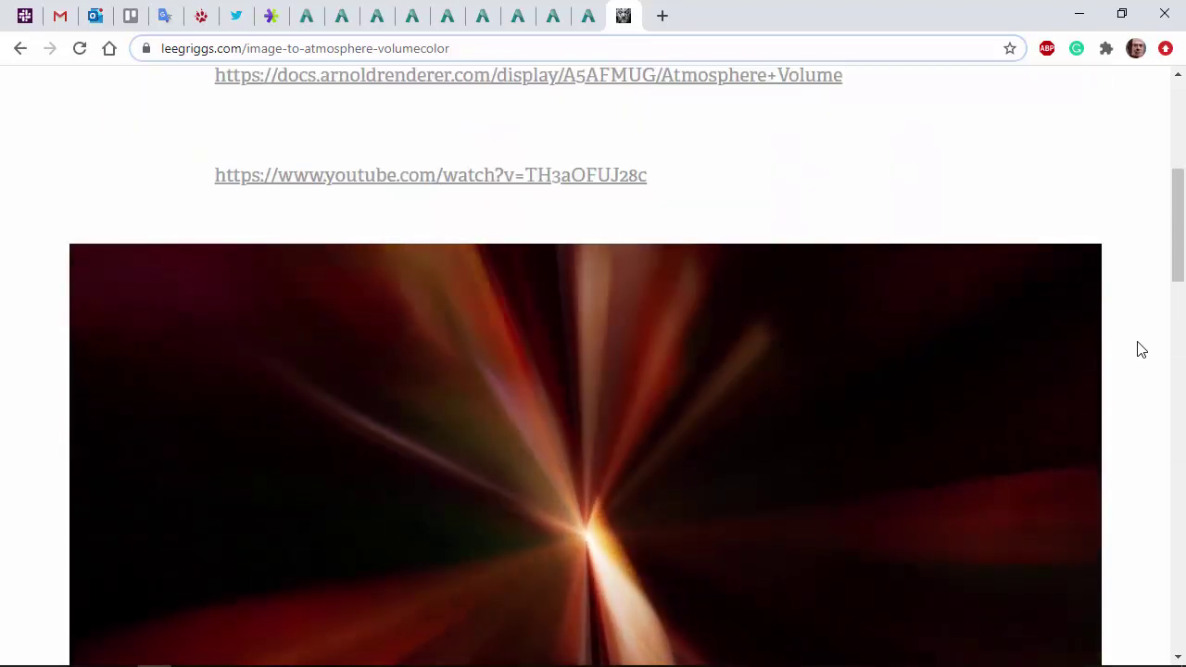
key("alt+Tab")
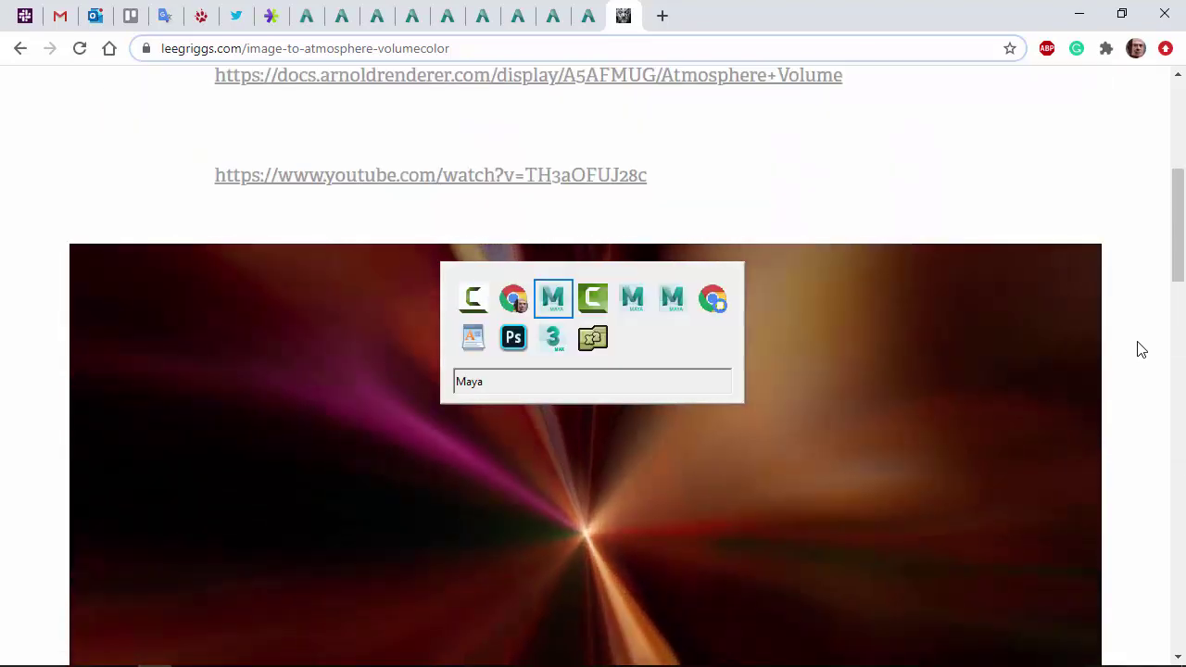
Create pointLight1 using colour temperature 12556 and exposure 5.
key("space")
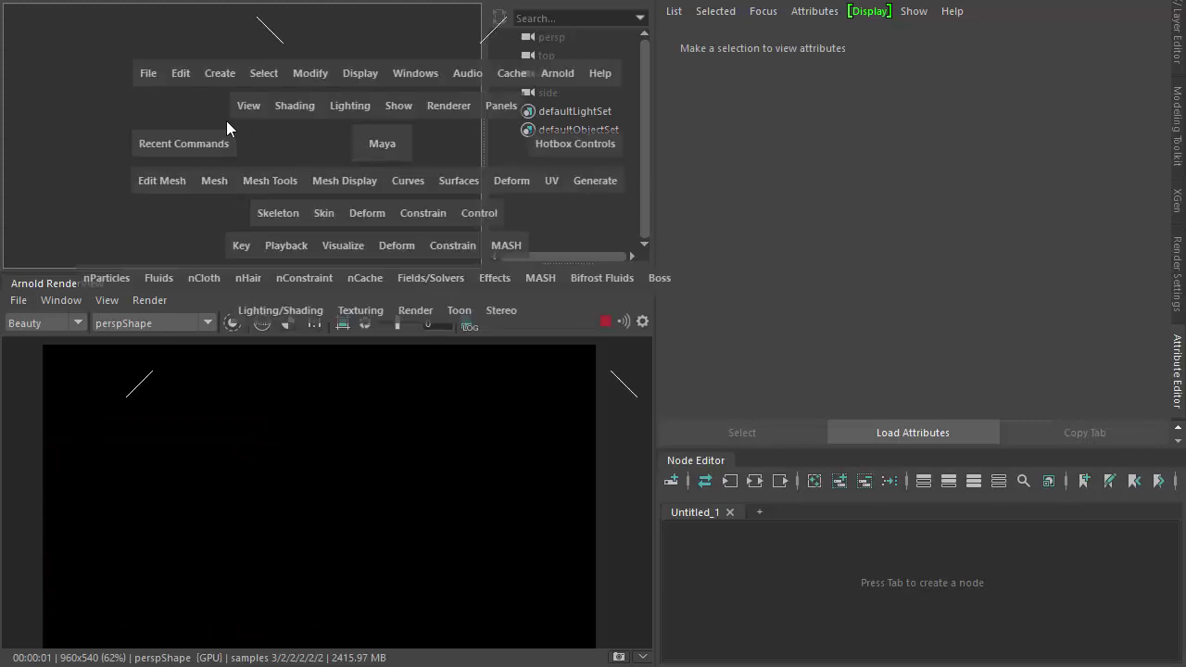
left_click(217, 76)
mouse_move(327, 184)
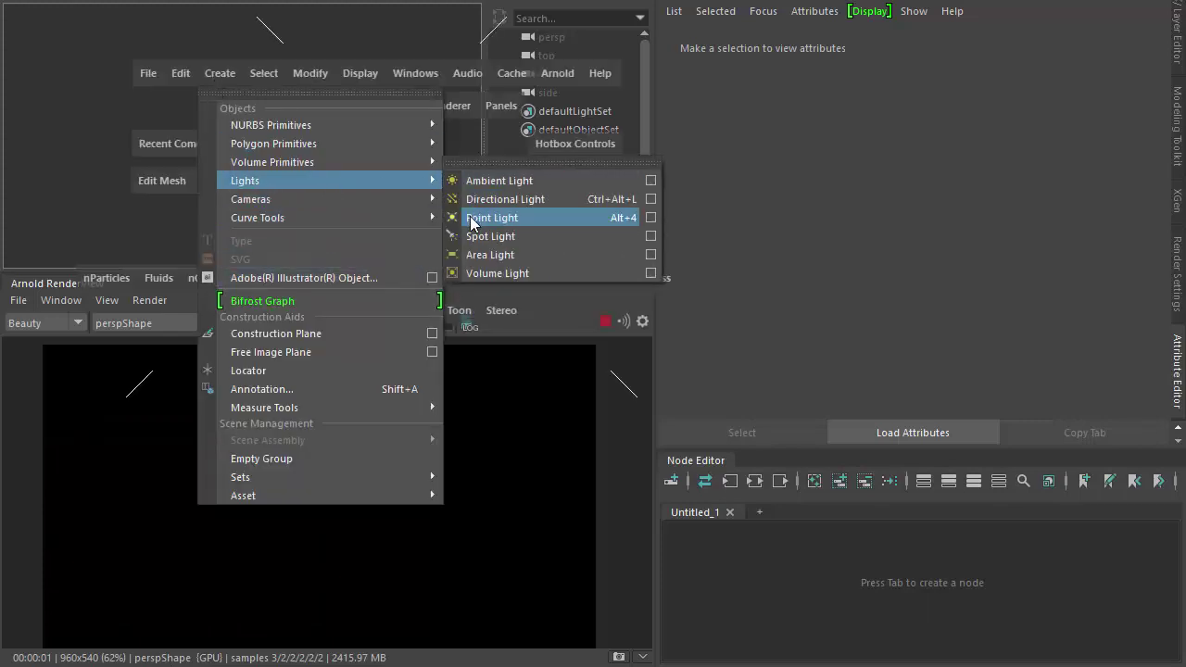
left_click(470, 219)
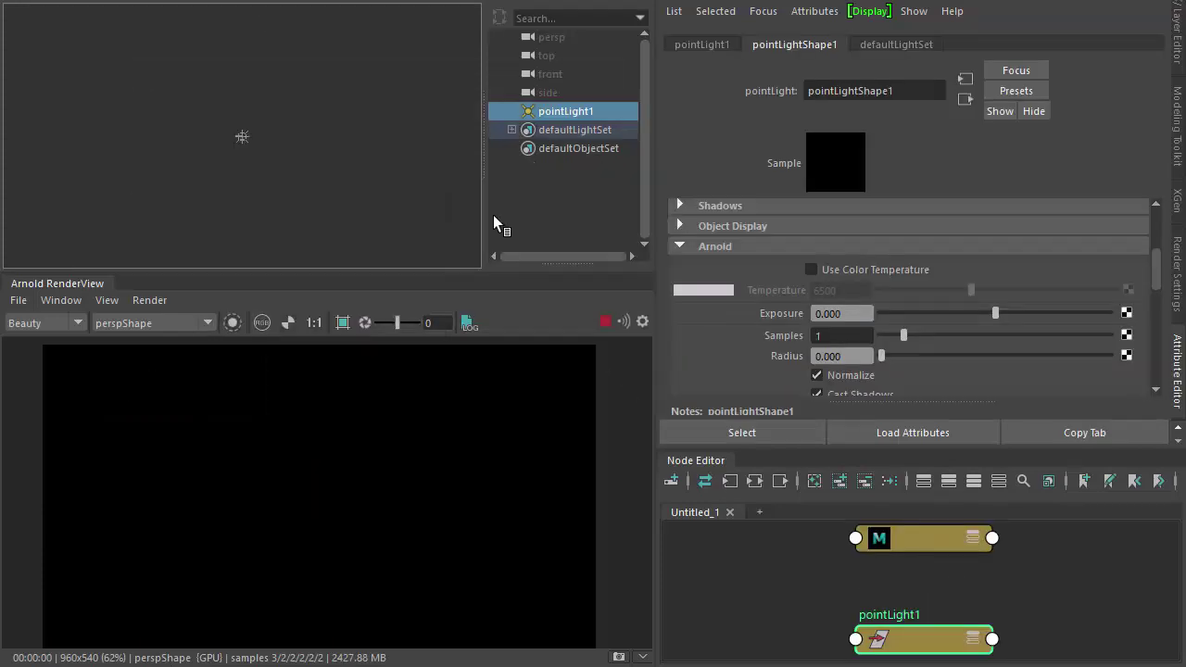
left_click(844, 269)
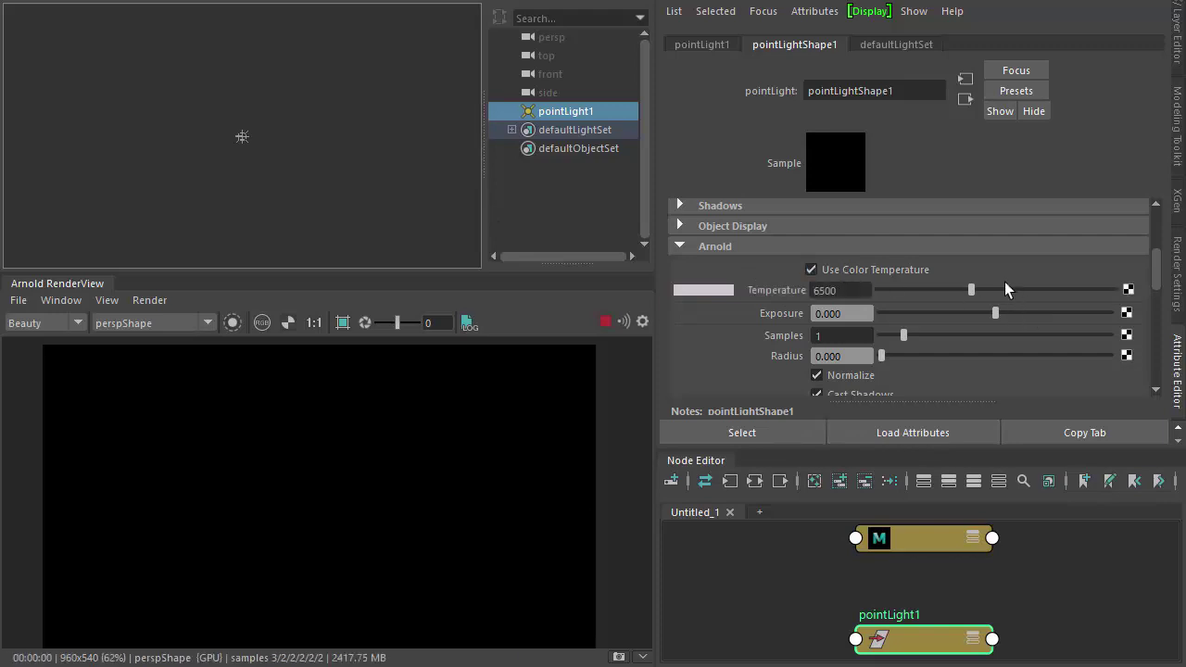
left_click_drag(1007, 290, 1074, 291)
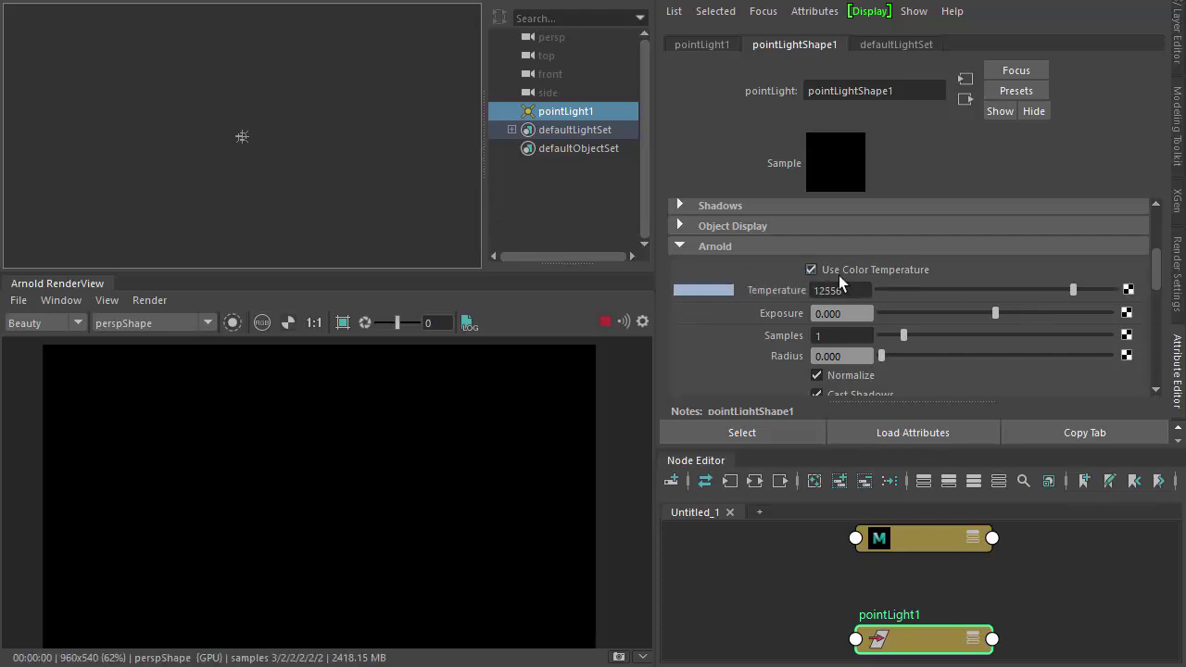
left_click_drag(991, 315, 1130, 320)
Create an aiAtmosphereVolume as the atmosphere in Arnold Render Settings' Environment section.
left_click(392, 185)
key("ctrl+a")
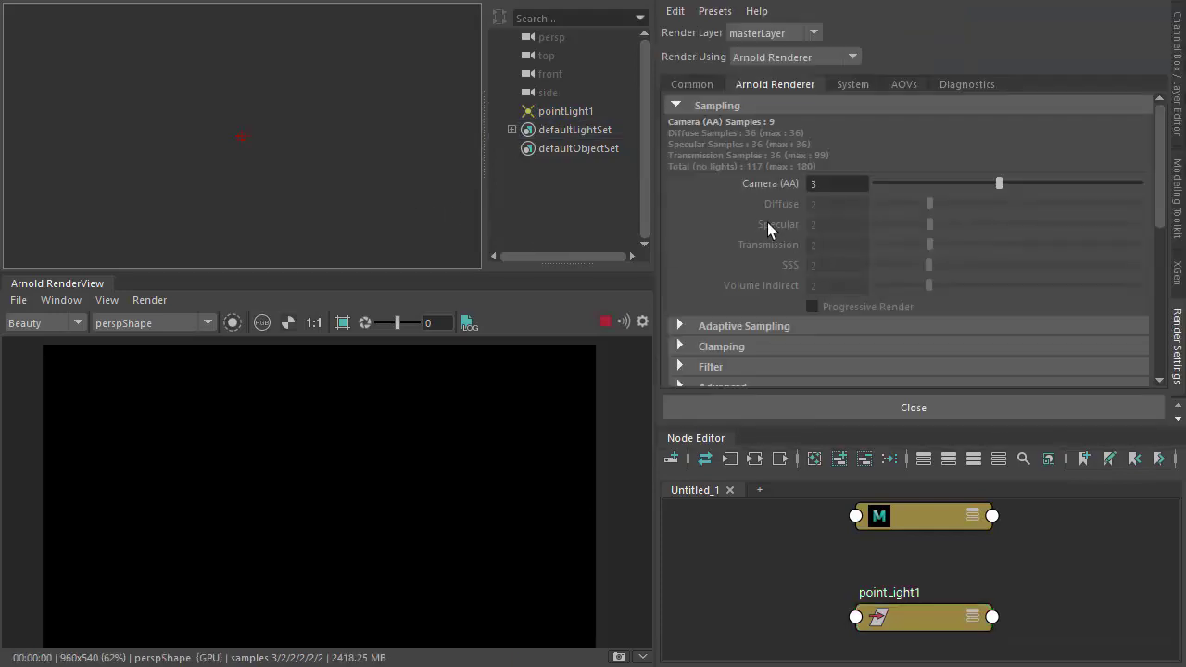
scroll(755, 224, "down", 5)
left_click(732, 262)
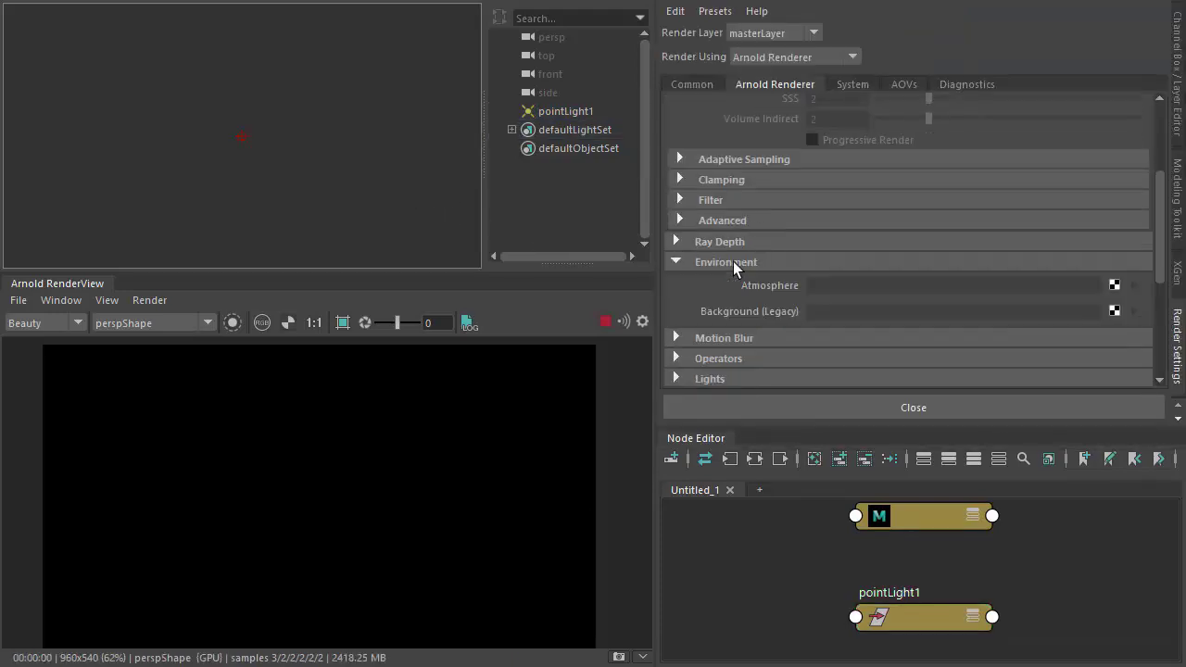
left_click(1113, 287)
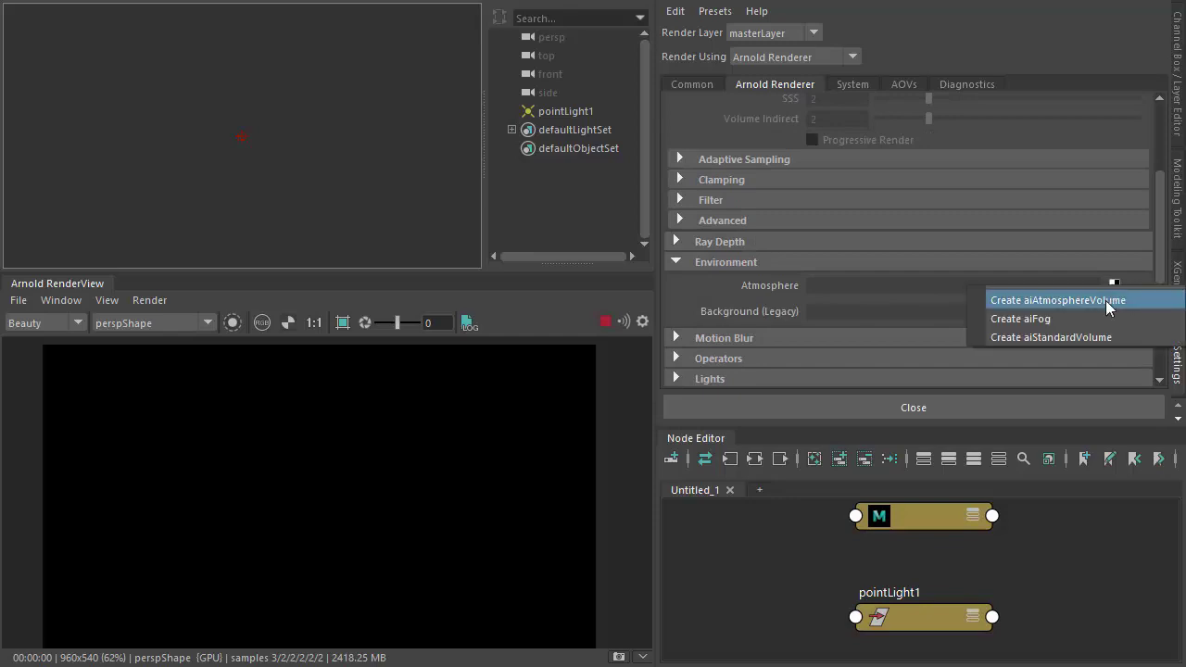
left_click(1112, 298)
Set the aiAtmosphereVolume's Density to 0.34.
key("ctrl+a")
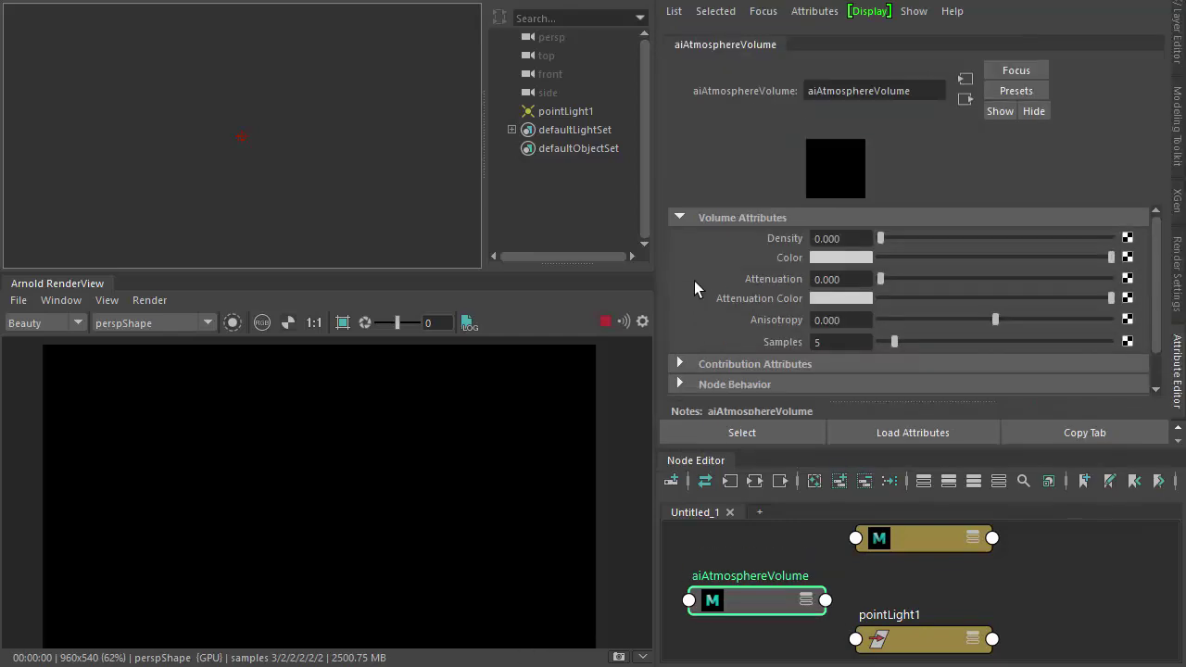
double_click(818, 238)
type("0.34")
key("Return")
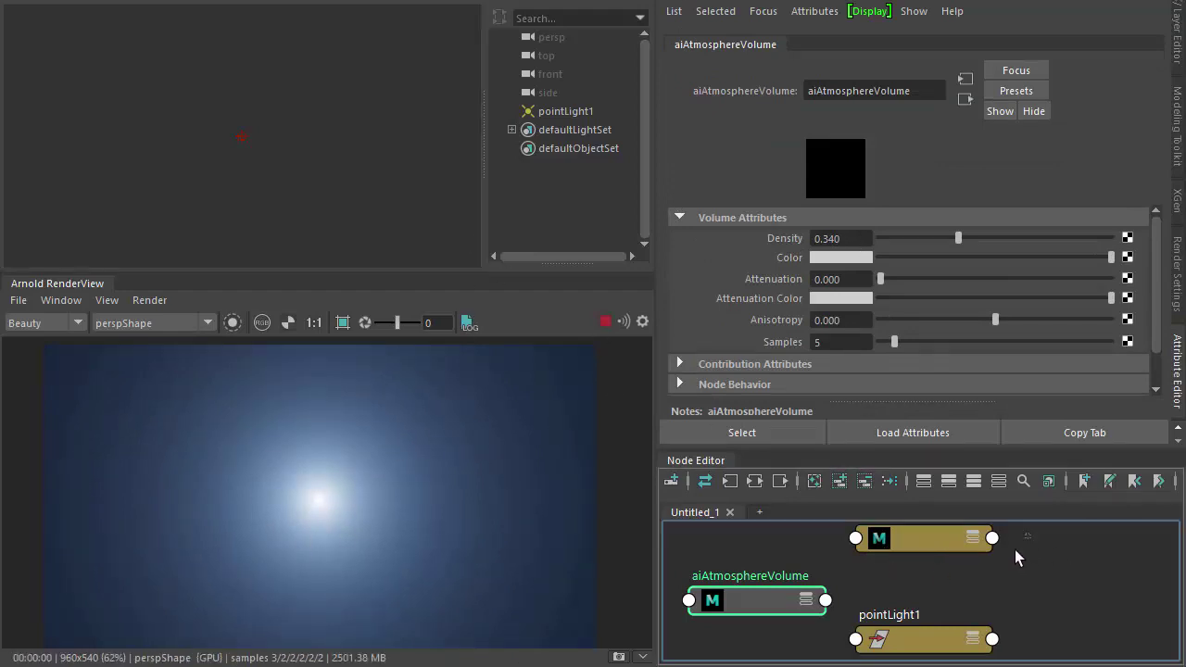
Remove pointLight1 from the Node Editor graph and move aiAtmosphereVolume to the right.
left_click(919, 651)
left_click(865, 480)
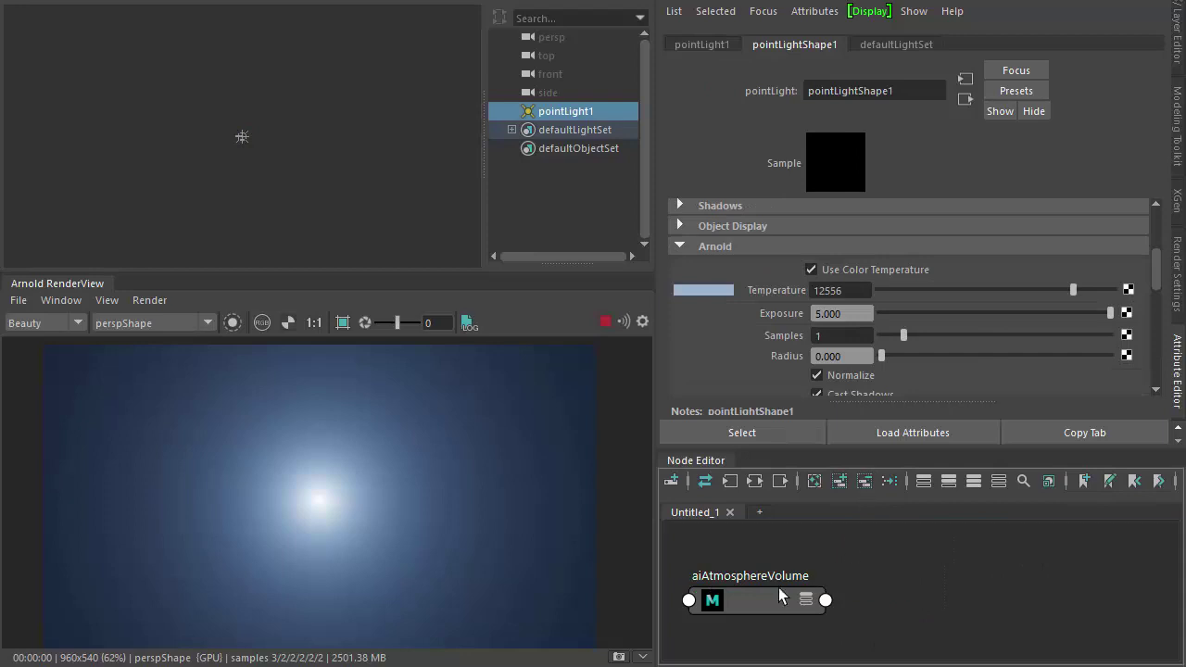
left_click_drag(751, 598, 1035, 585)
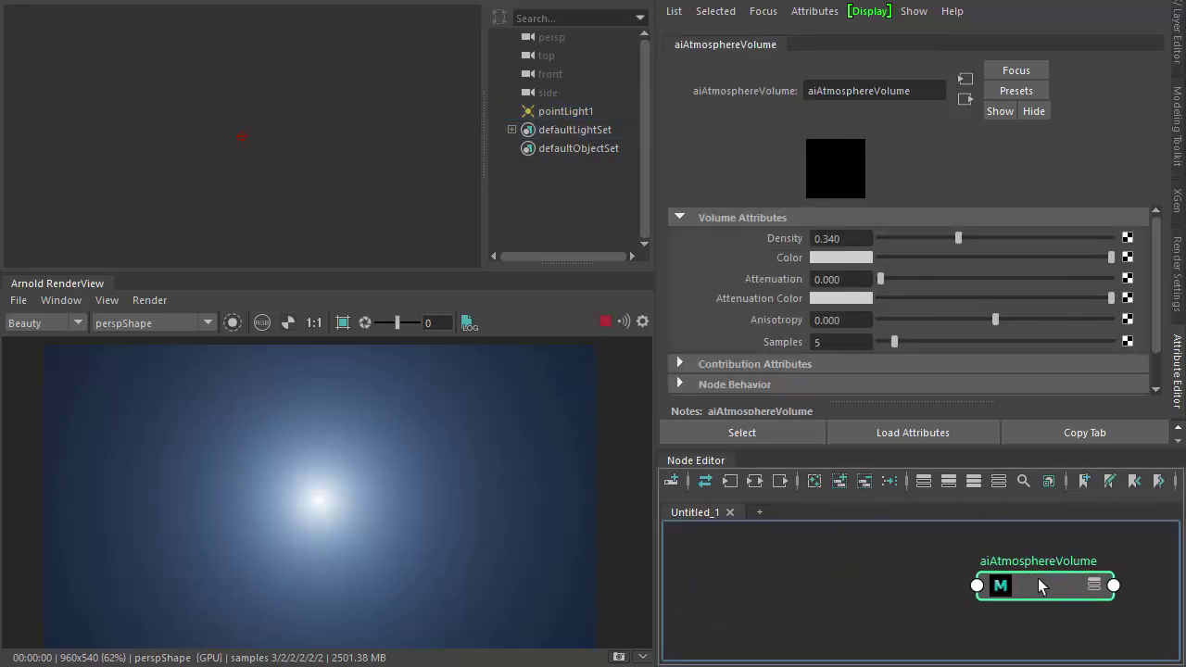
Toggle the Outliner's Show DAG Objects Only off to list all nodes, then back on.
right_click(558, 176)
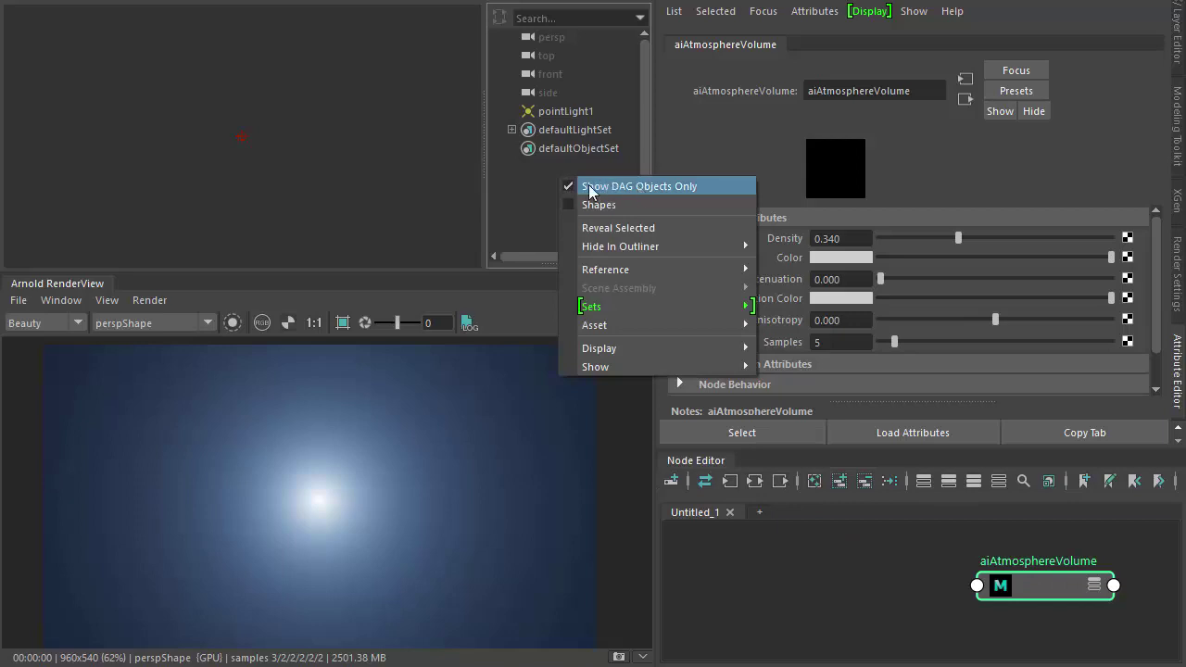
left_click(652, 189)
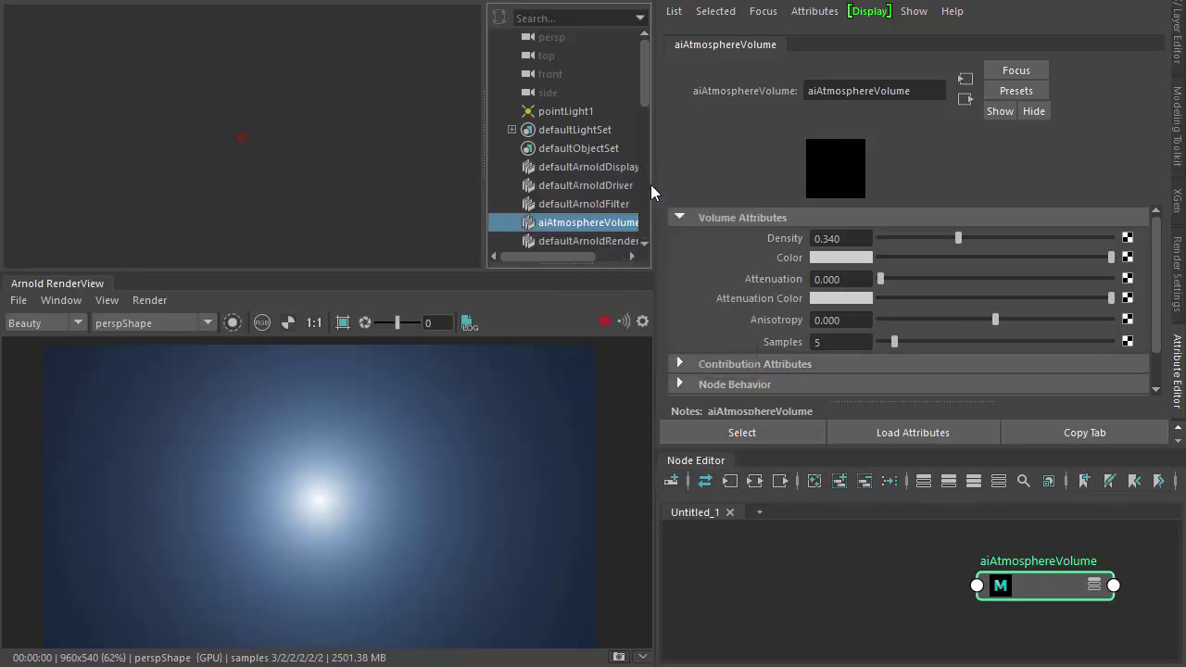
right_click(561, 174)
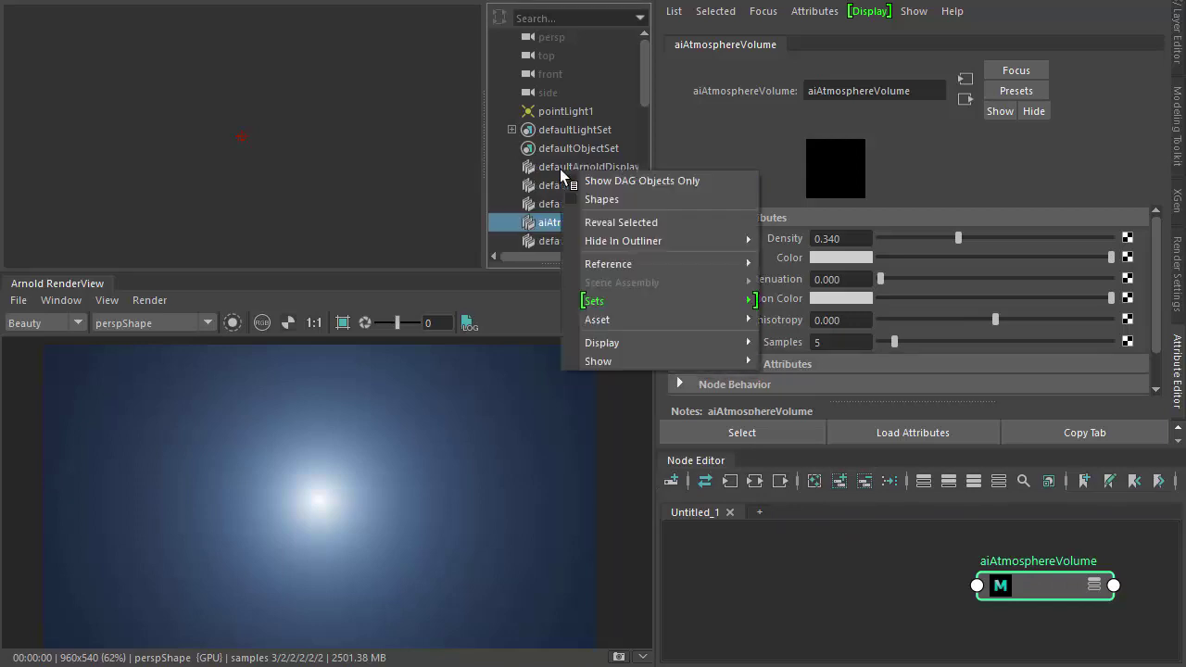
left_click(592, 181)
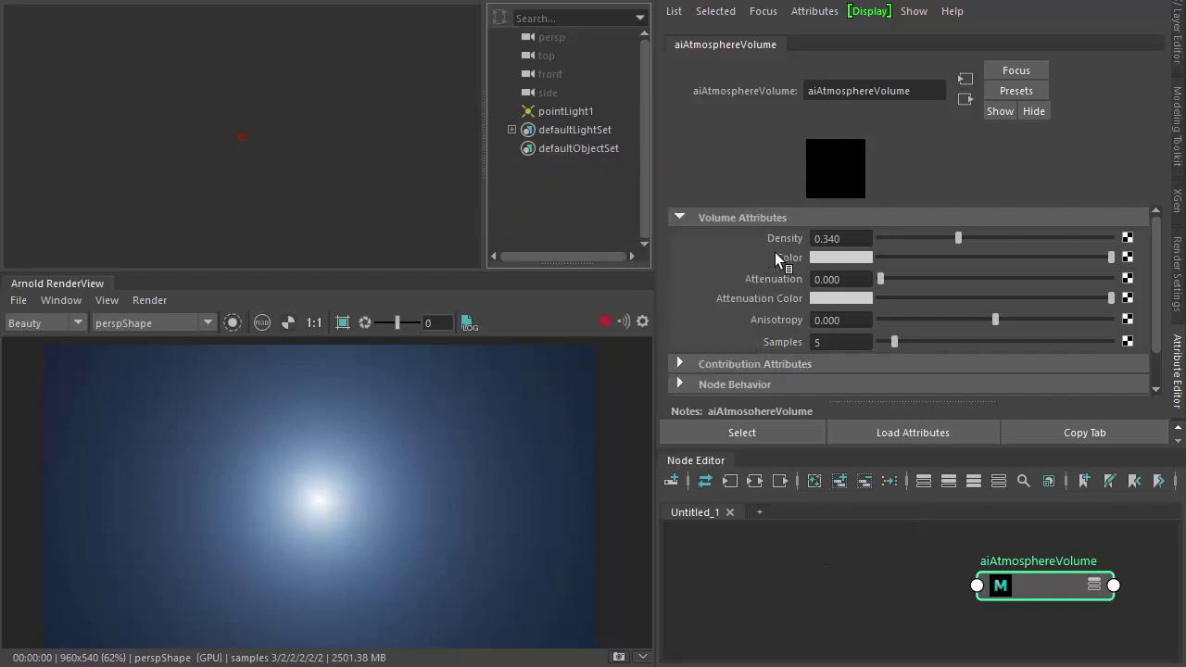
Connect a new aiUvProjection node into the atmosphere volume's Color.
left_click(1128, 260)
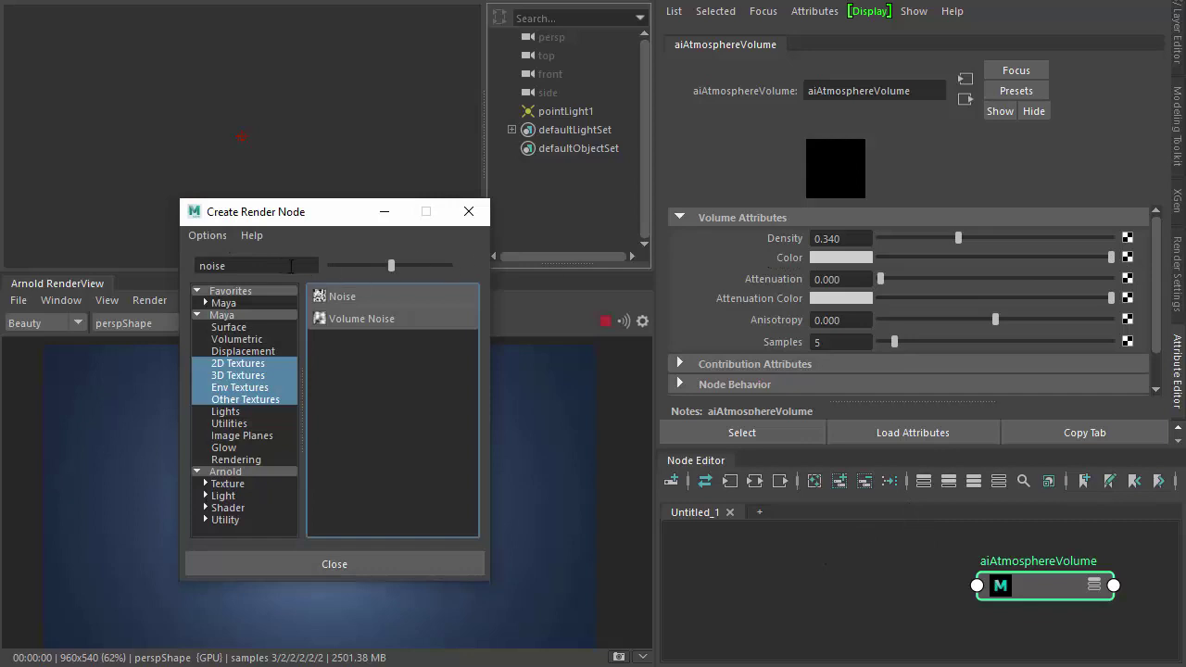
double_click(283, 266)
type("proj")
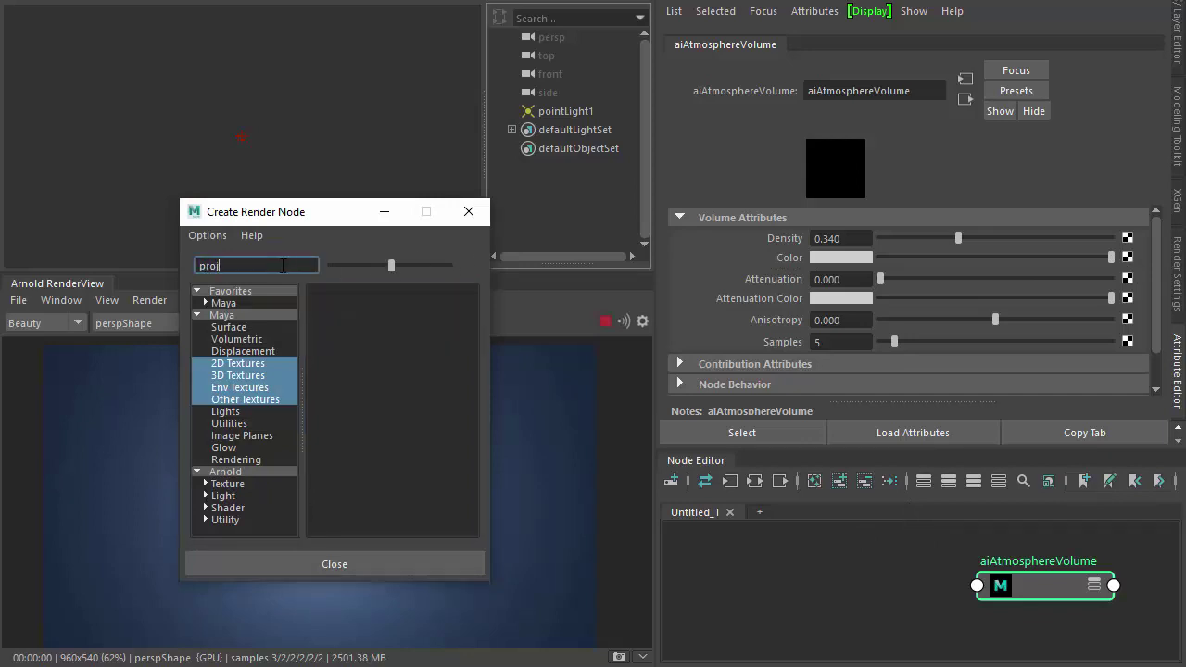
type("ecc")
key("BackSpace")
left_click(241, 472)
left_click(369, 321)
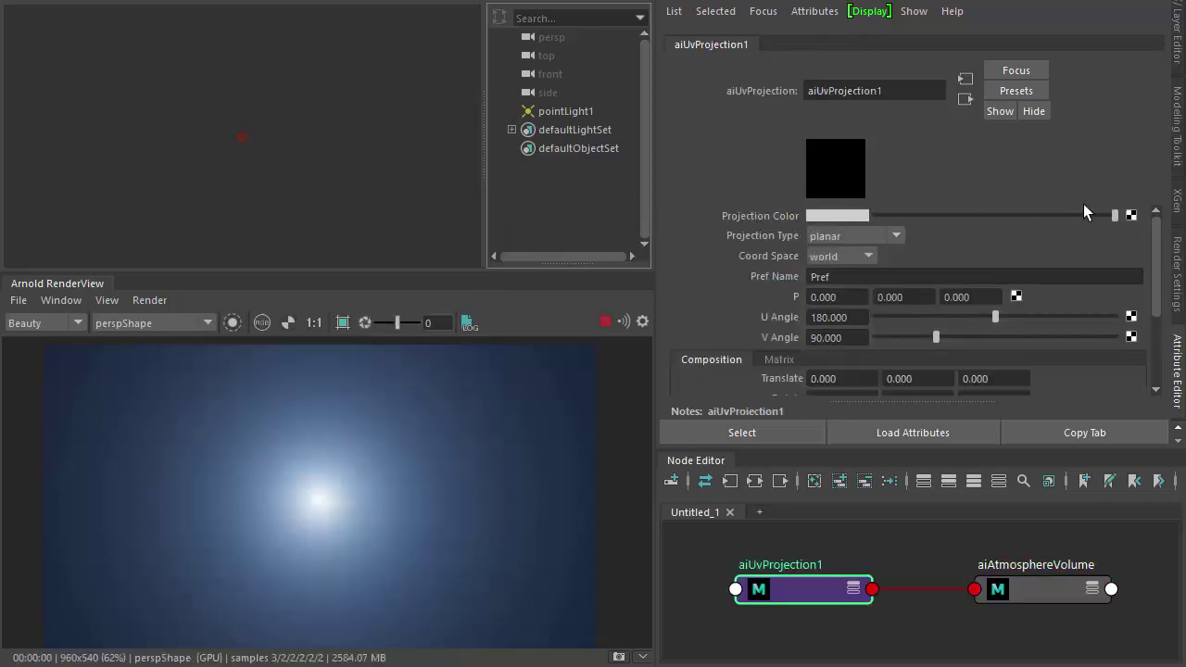
Connect a new aiNoise node into aiUvProjection1's Projection Color.
left_click(1130, 215)
double_click(308, 267)
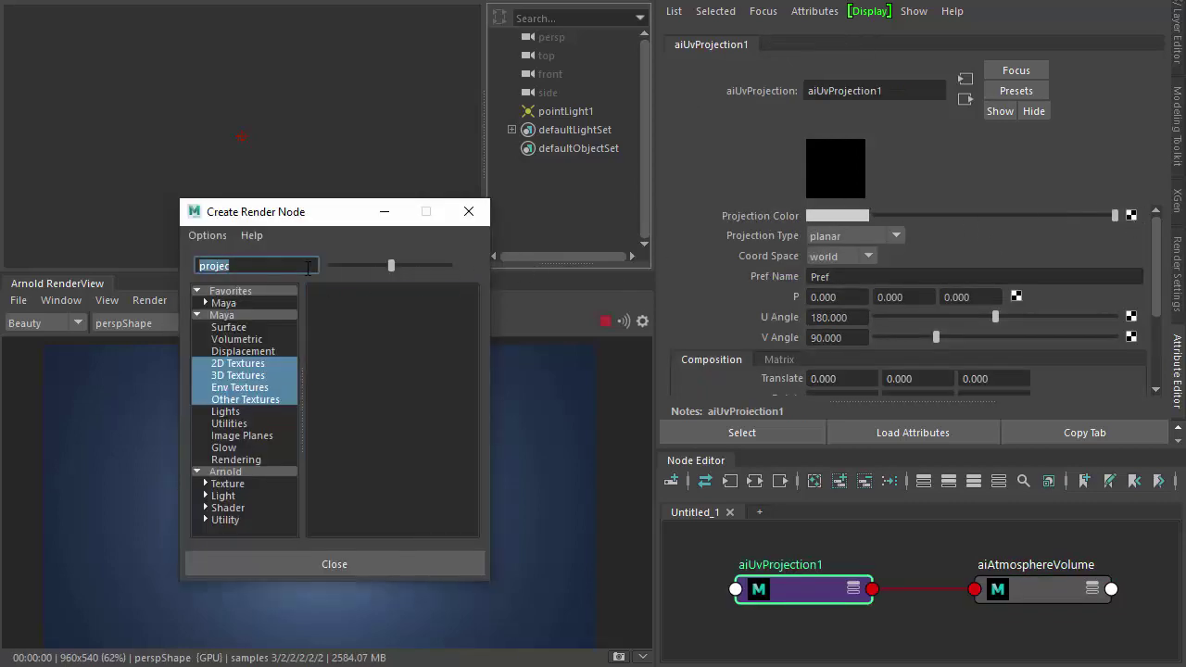
type("noise")
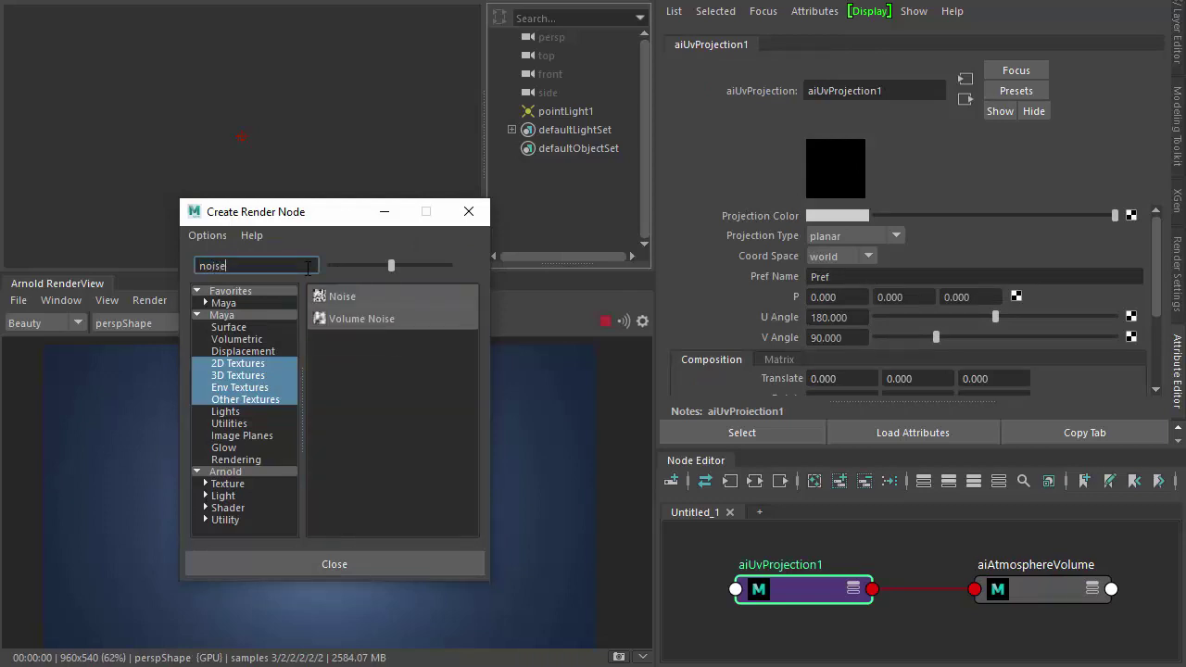
left_click(260, 473)
left_click(356, 323)
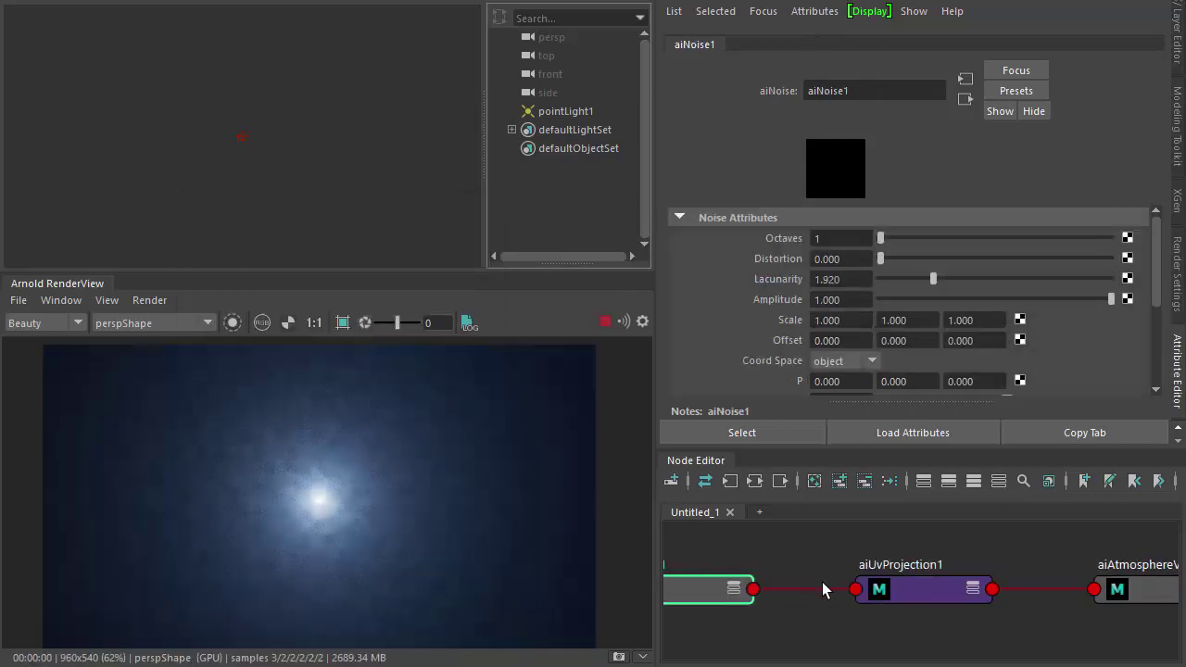
Set aiUvProjection1's projection type to shrink_wrap after briefly trying spherical.
left_click(850, 565)
middle_click_drag(850, 565, 910, 562)
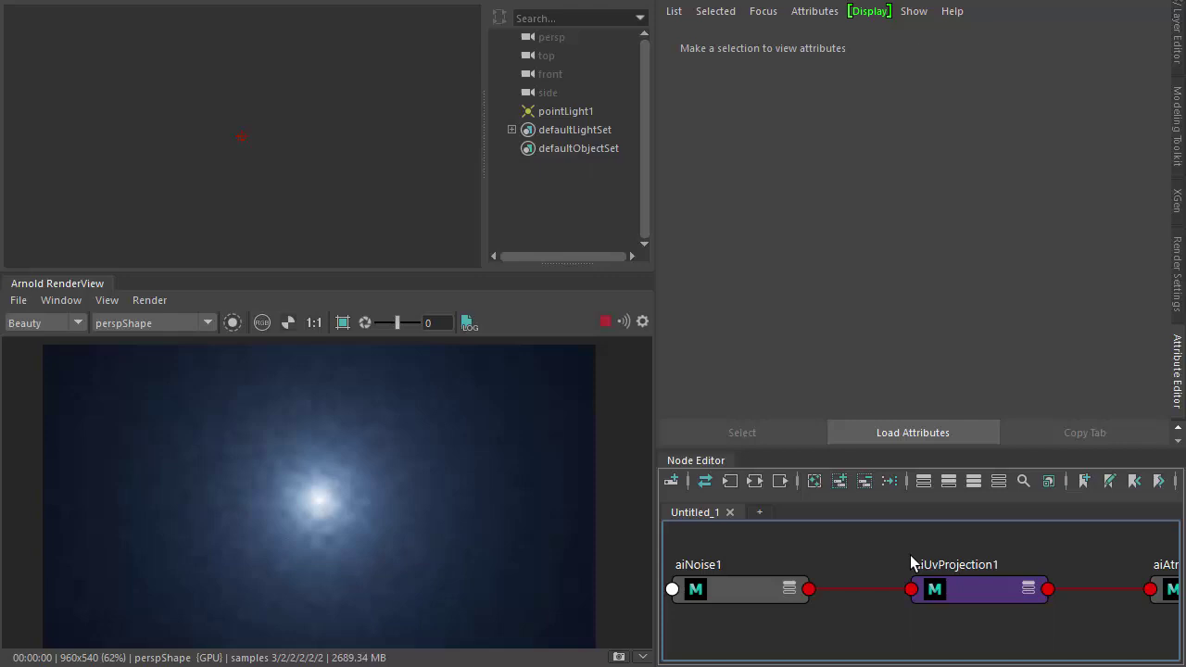
left_click(959, 587)
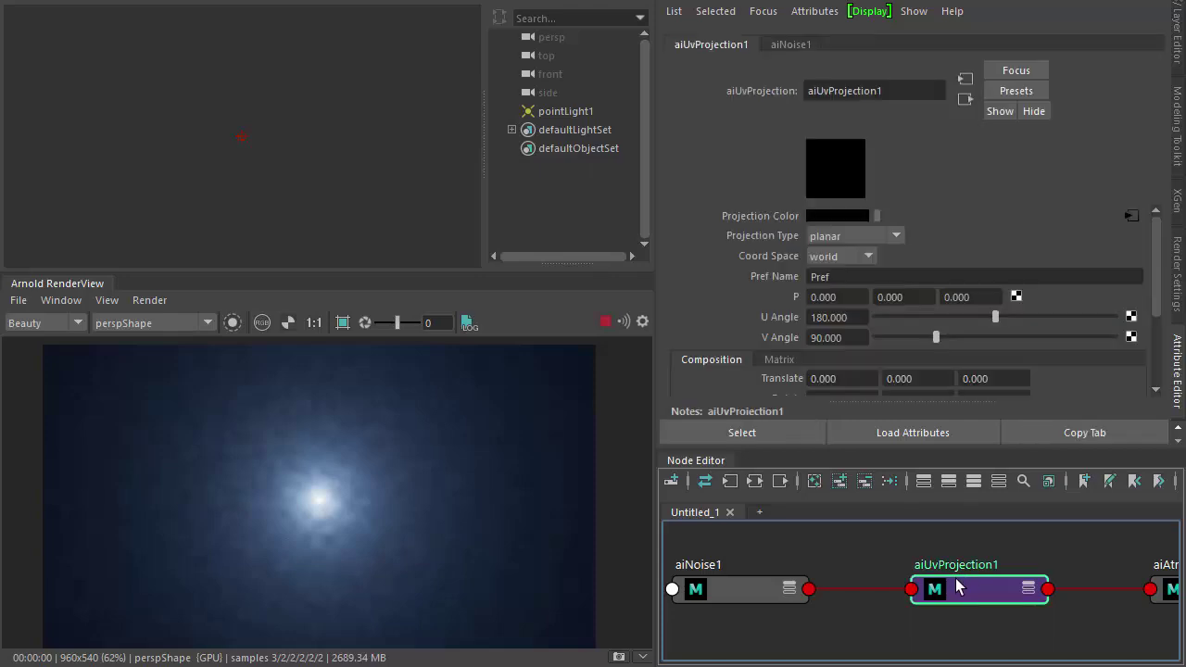
left_click(817, 239)
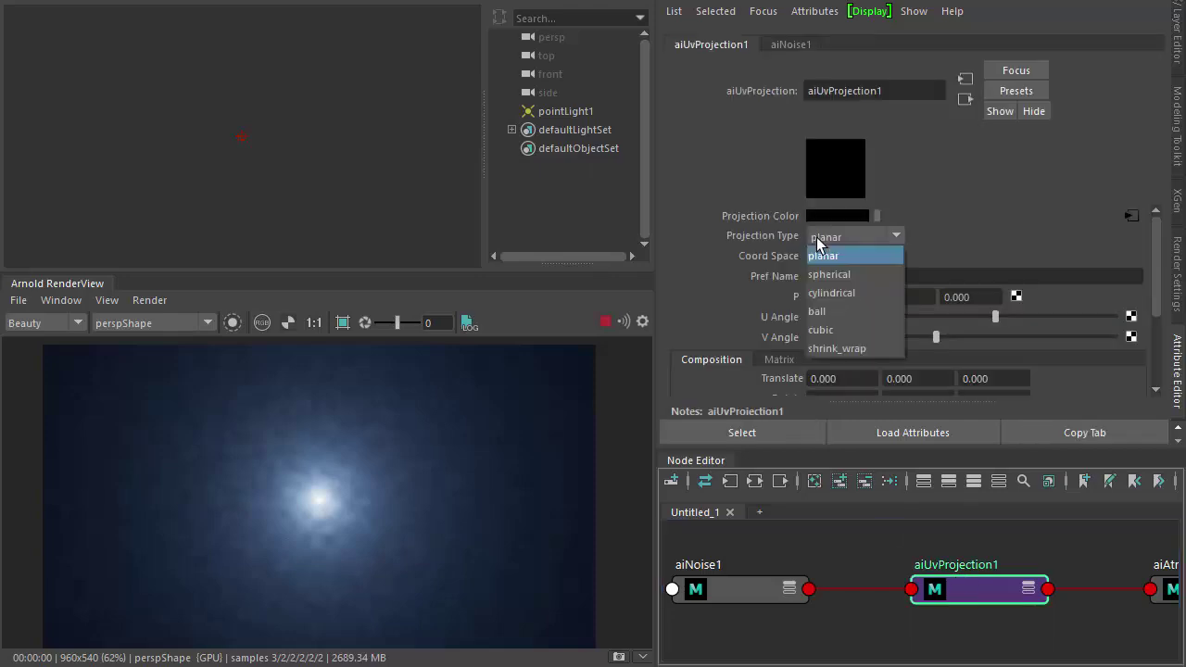
left_click(830, 276)
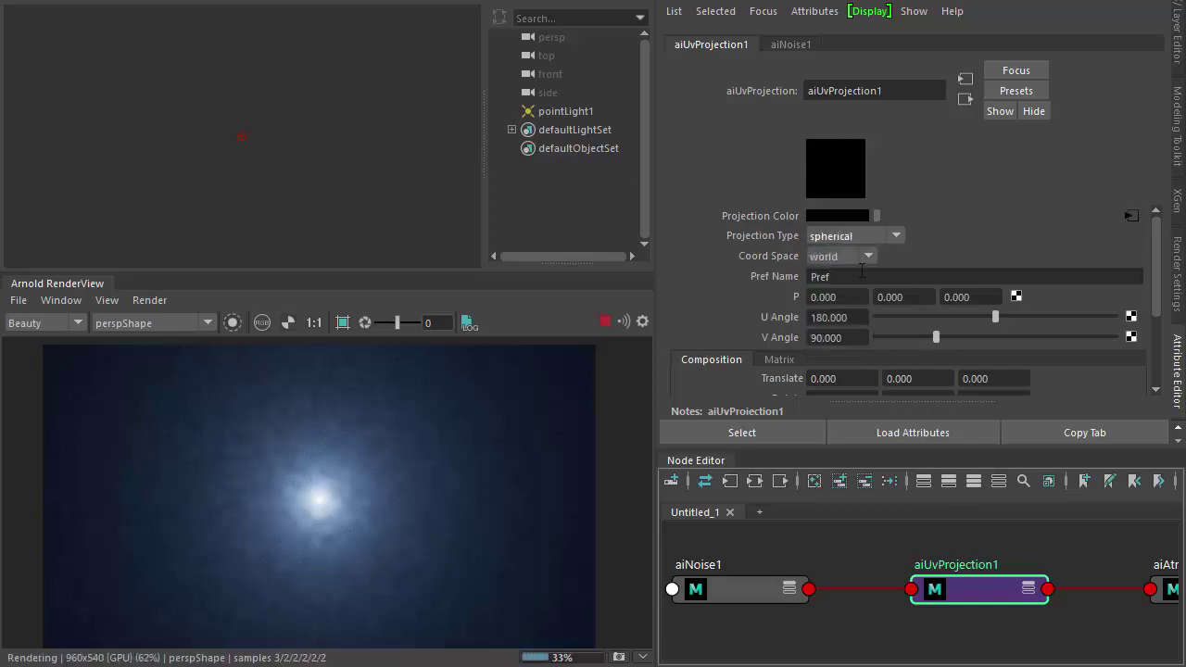
left_click(839, 238)
left_click(843, 349)
left_click(734, 586)
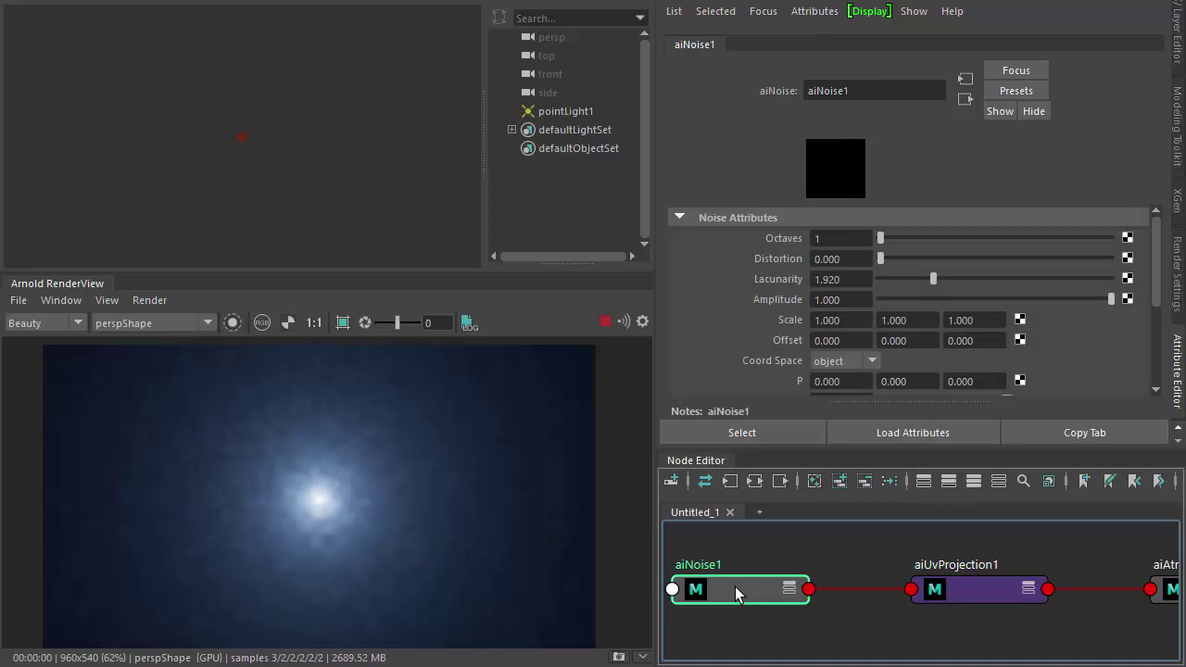
Set aiNoise1 to uv coordinate space with 8 octaves, distortion 10 and amplitude 4.
left_click(835, 362)
left_click(824, 438)
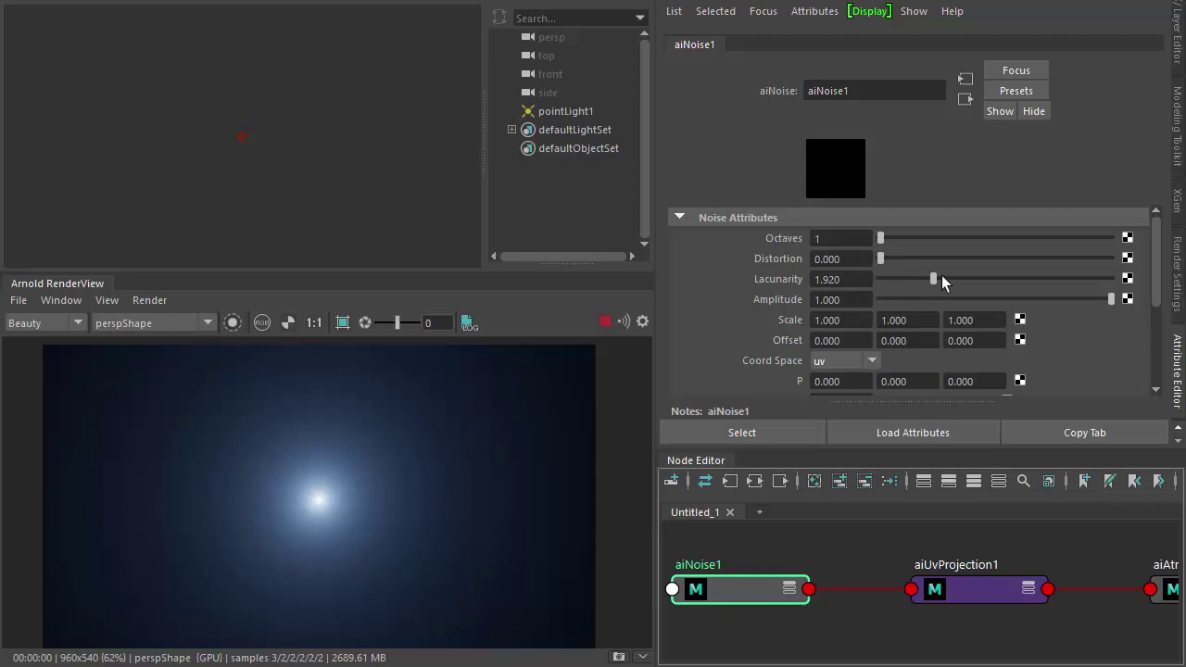
left_click_drag(889, 238, 1111, 239)
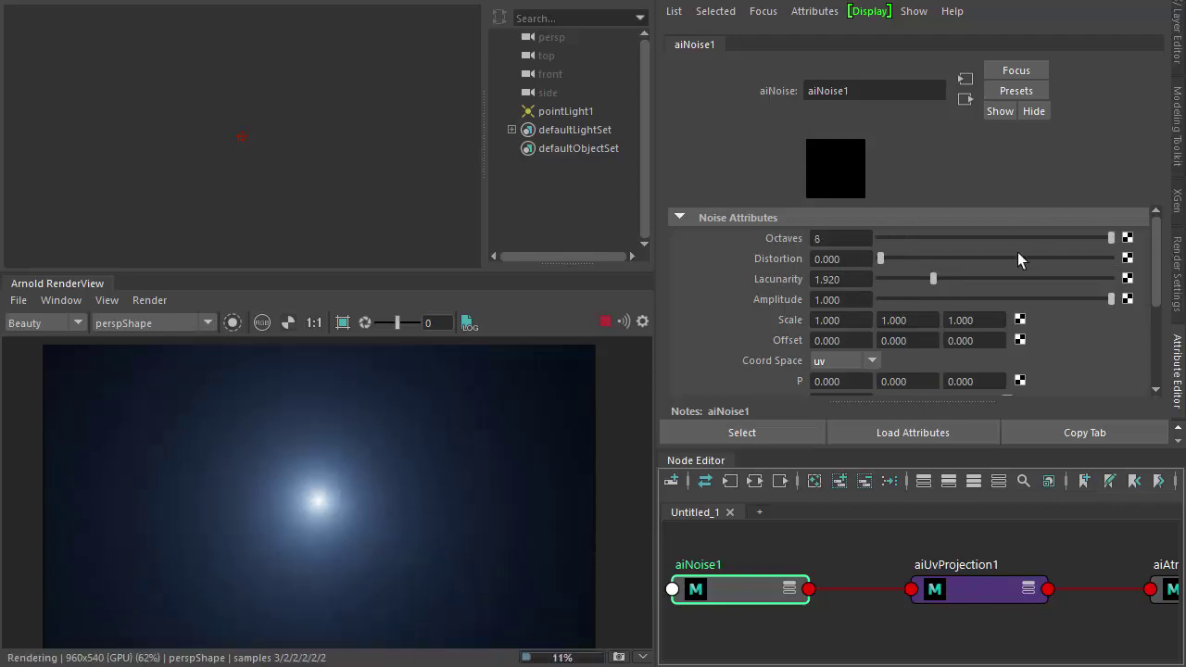
left_click_drag(899, 257, 1114, 266)
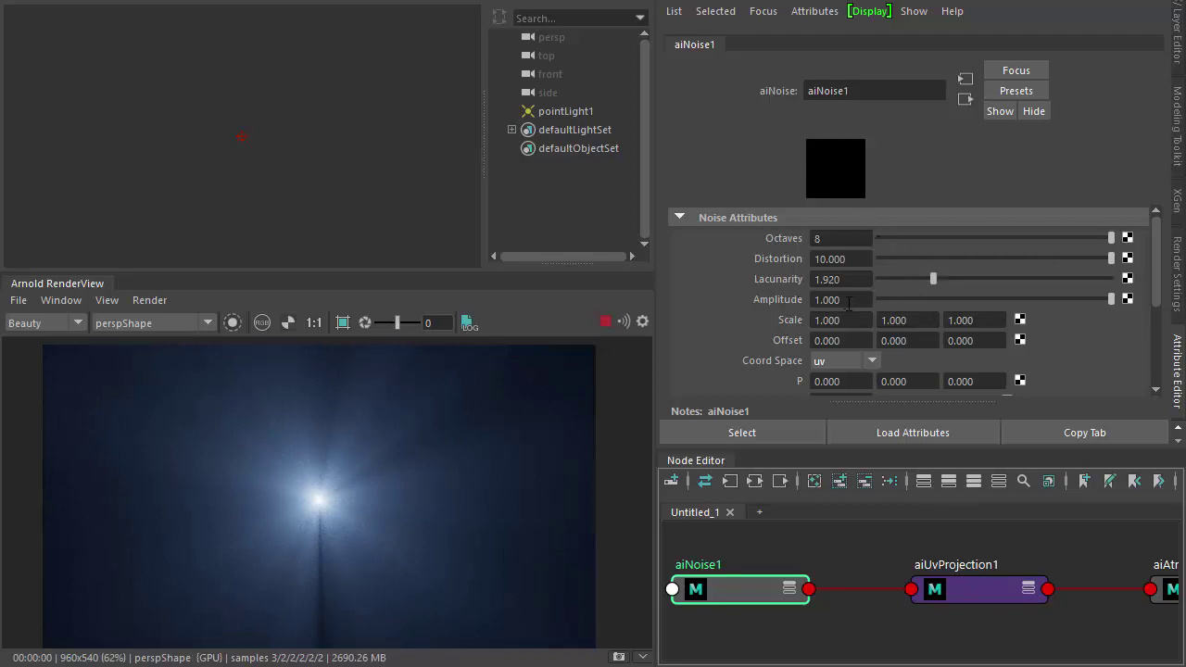
left_click(849, 300)
type("4")
key("Return")
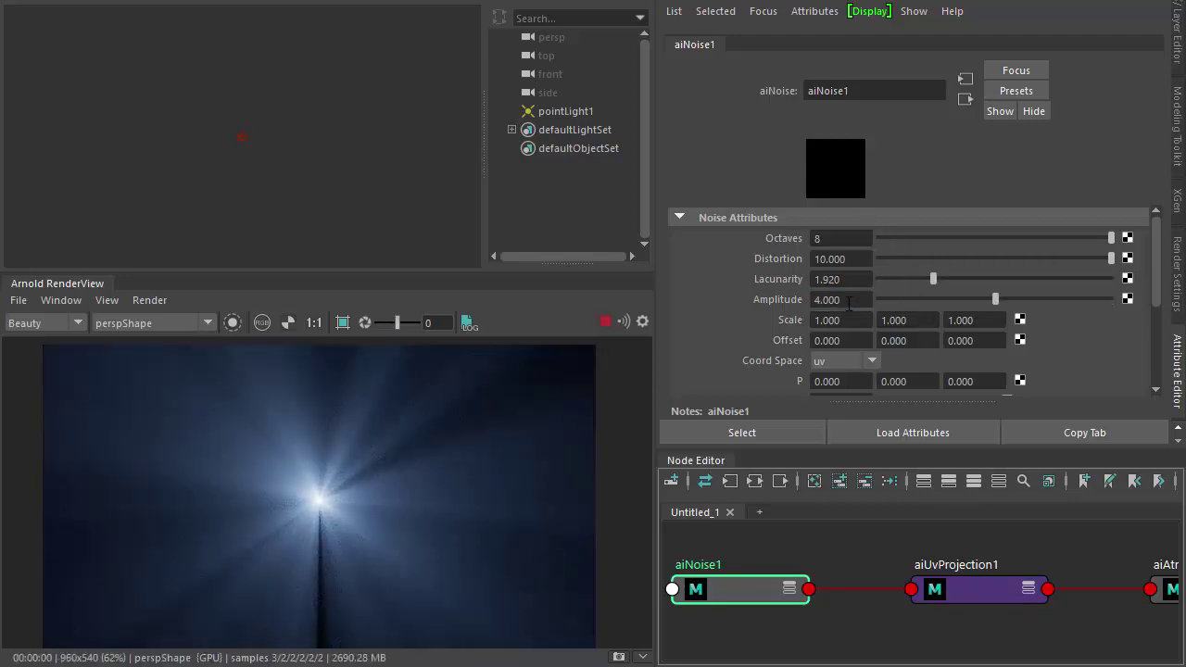
scroll(795, 317, "down", 3)
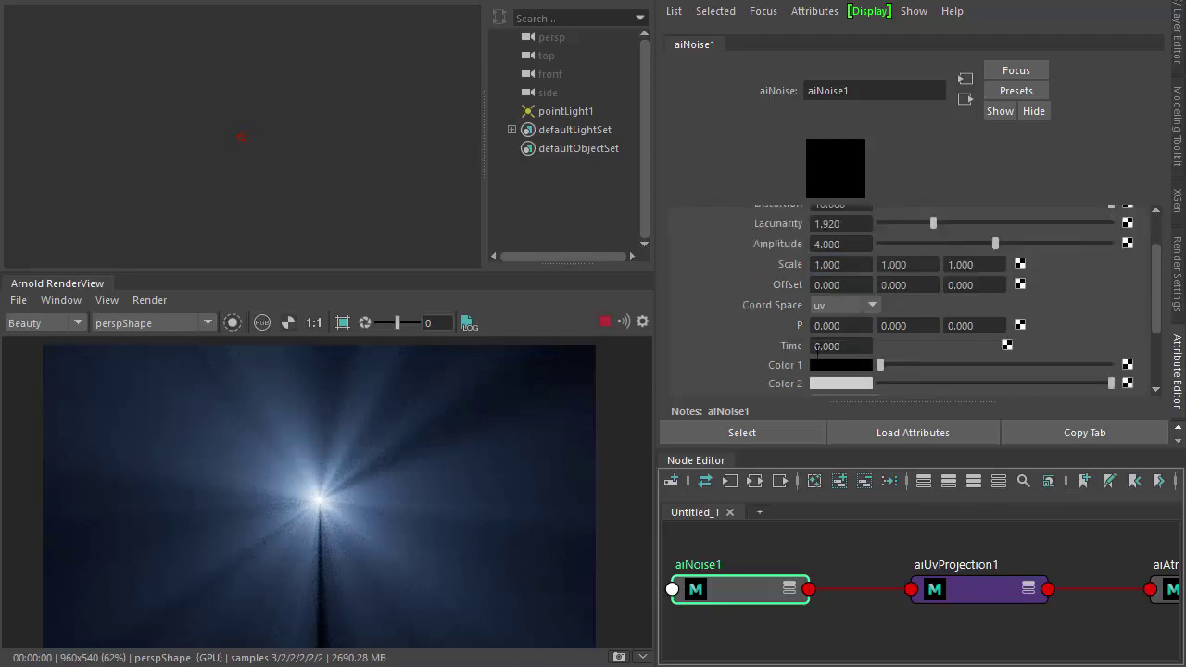
Make aiNoise1's Color 2 black and Color 1 a saturated golden yellow.
left_click_drag(893, 379, 1110, 368)
left_click(862, 366)
left_click(1052, 355)
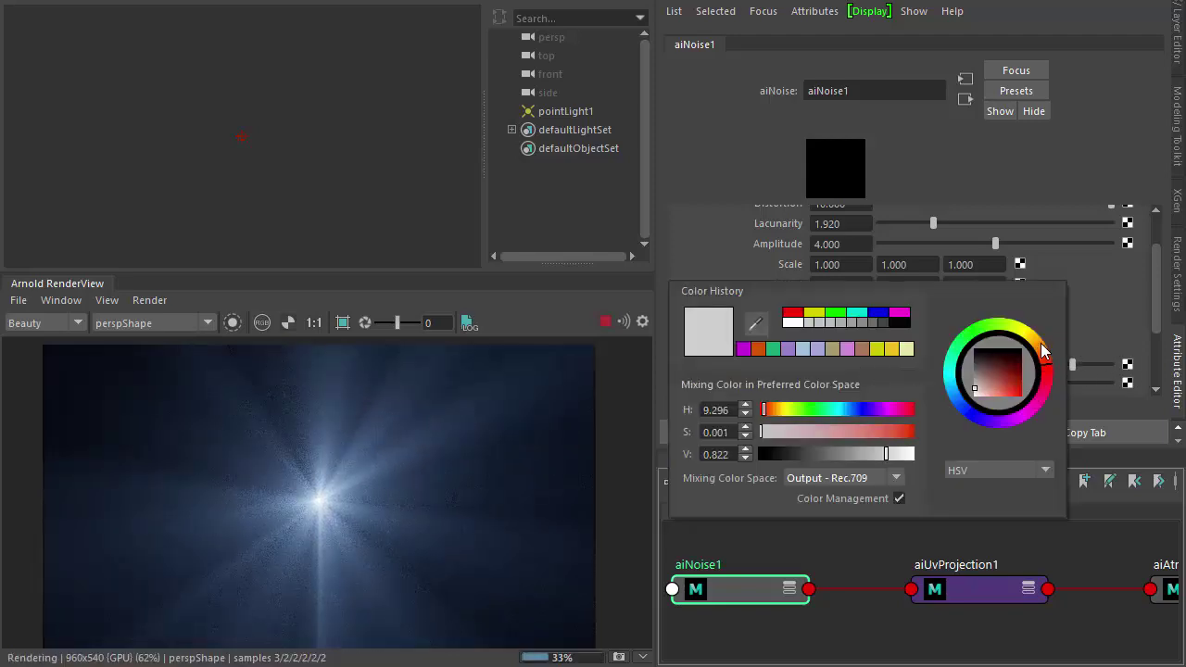
left_click_drag(1003, 398, 1017, 395)
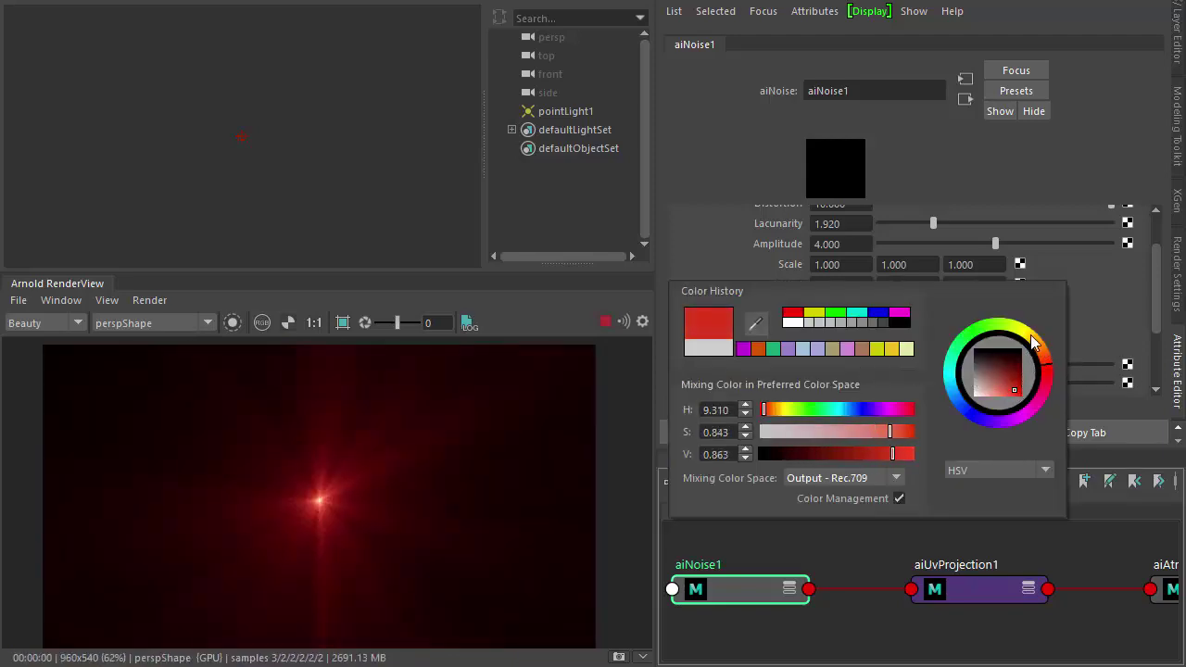
left_click_drag(1043, 347, 1039, 339)
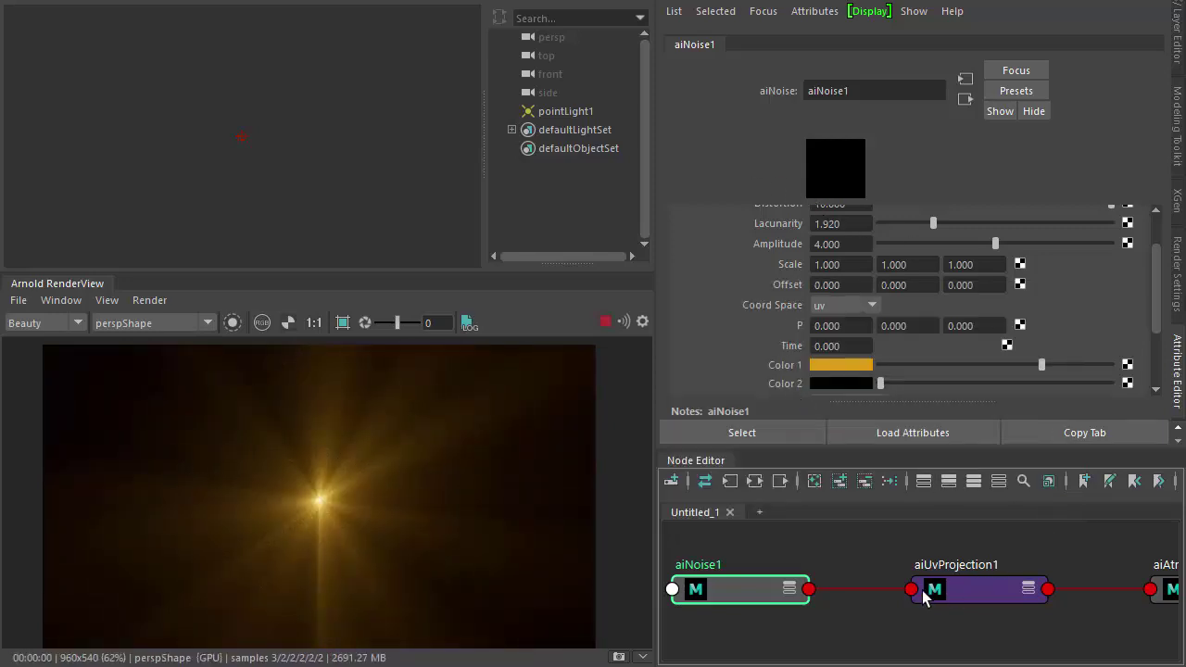
Try cubic and spherical projections on aiUvProjection1, then settle back on shrink_wrap.
left_click(961, 592)
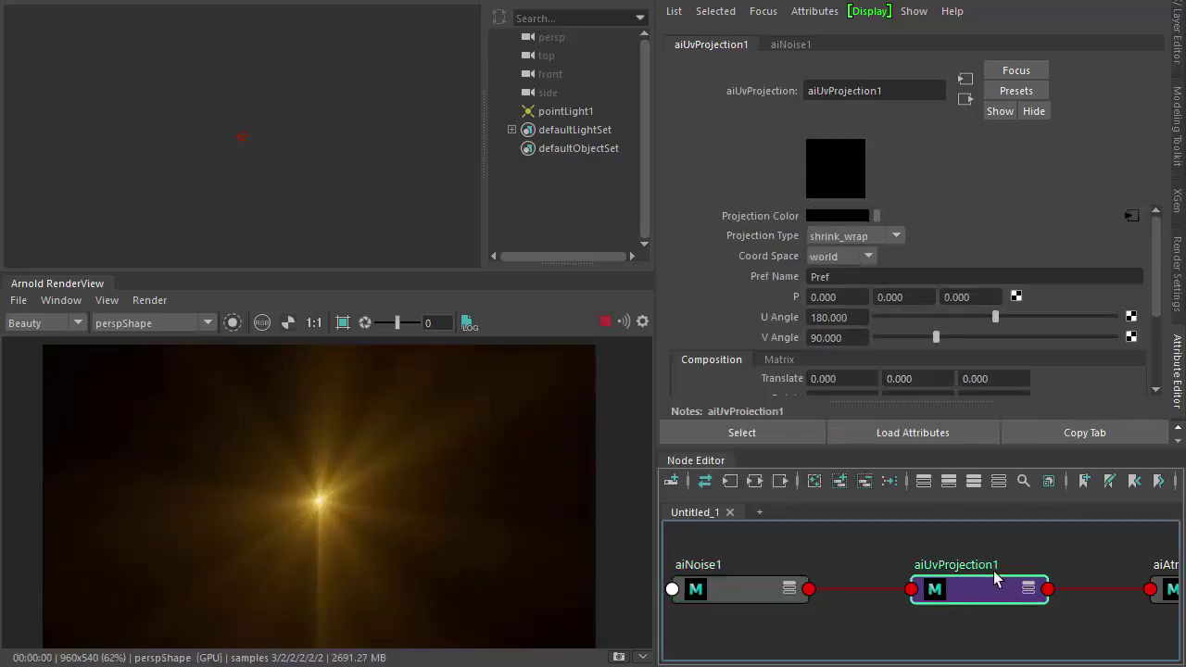
left_click(837, 242)
left_click(839, 332)
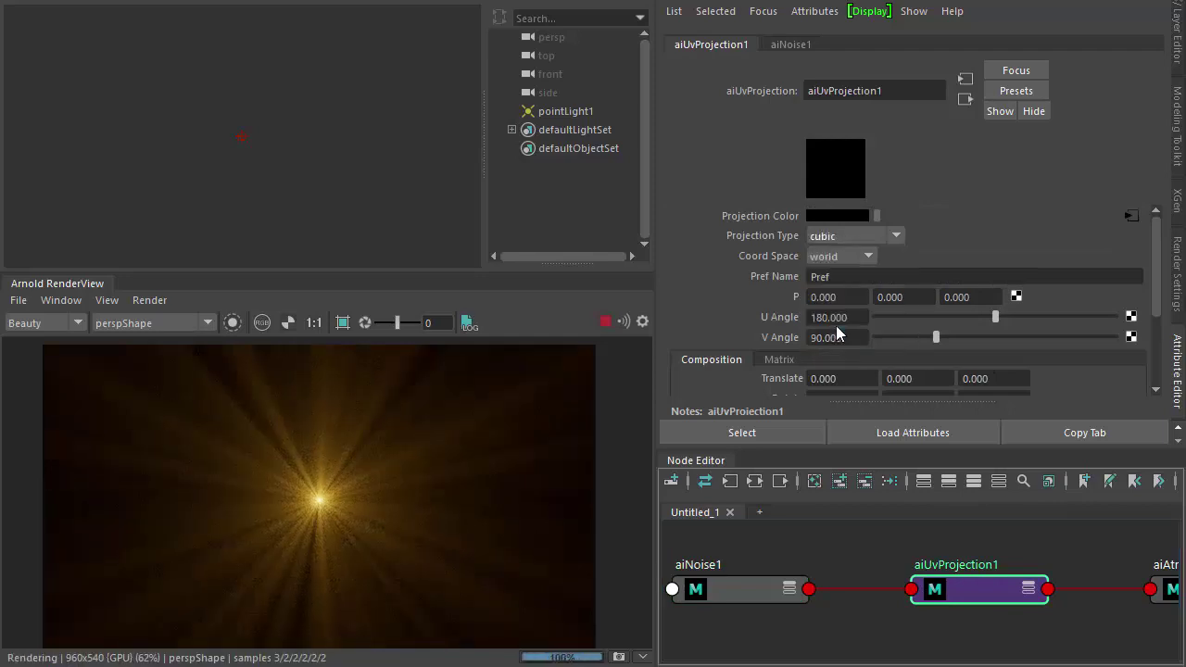
left_click(841, 235)
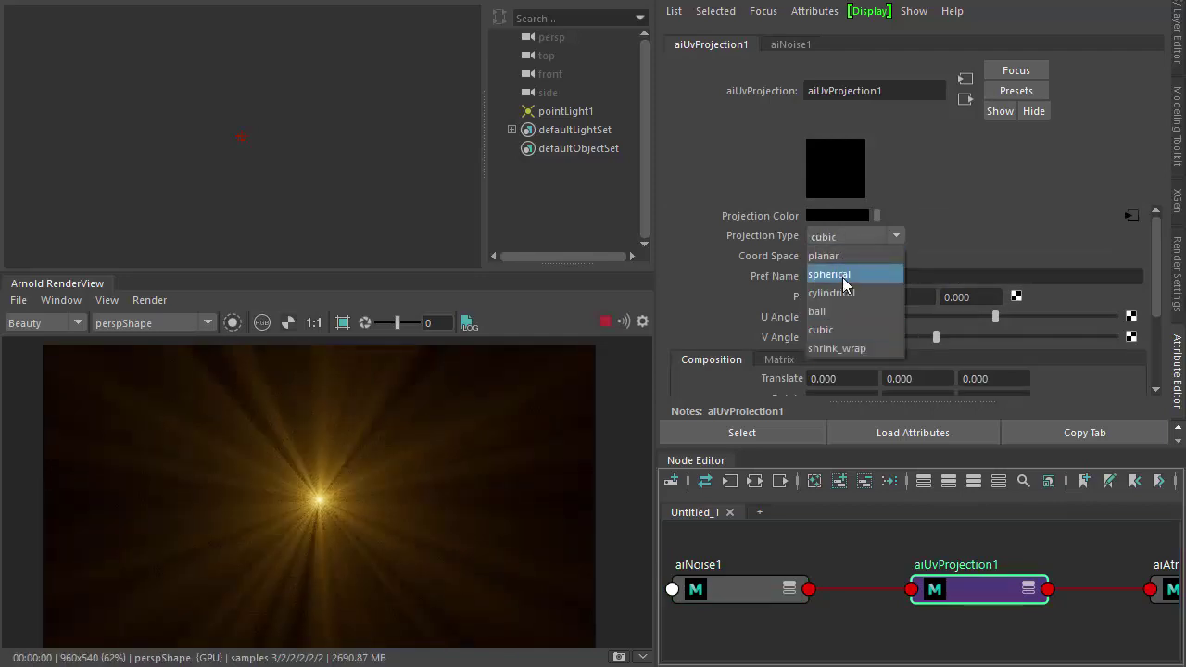
left_click(871, 272)
left_click(867, 237)
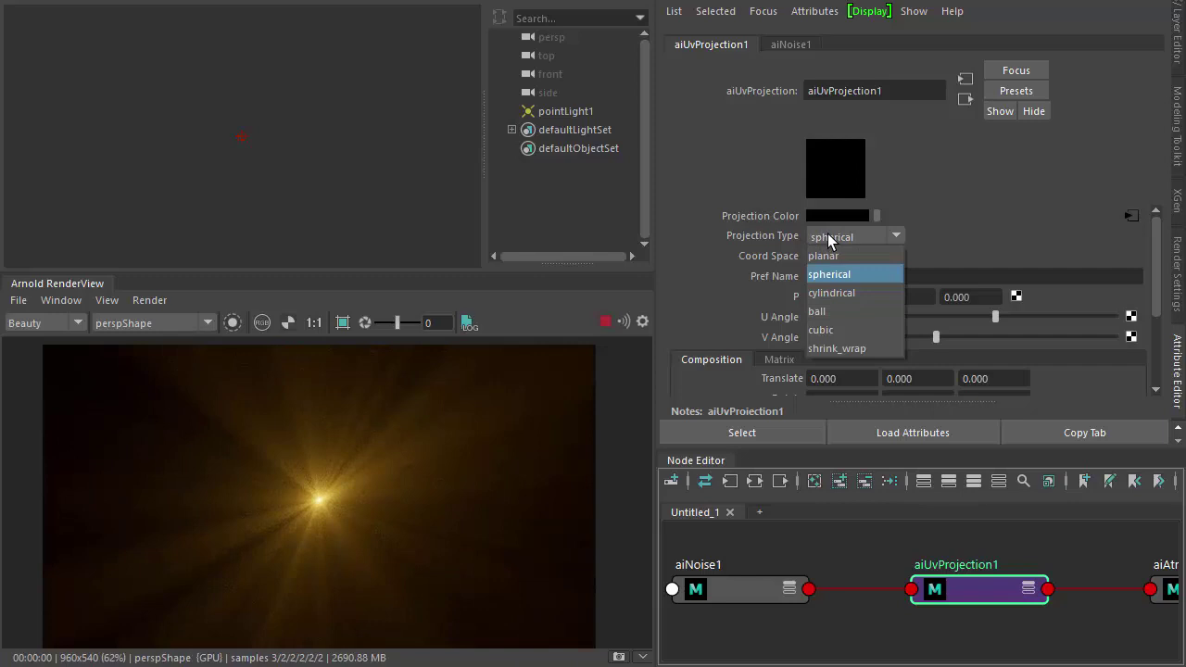
left_click(826, 347)
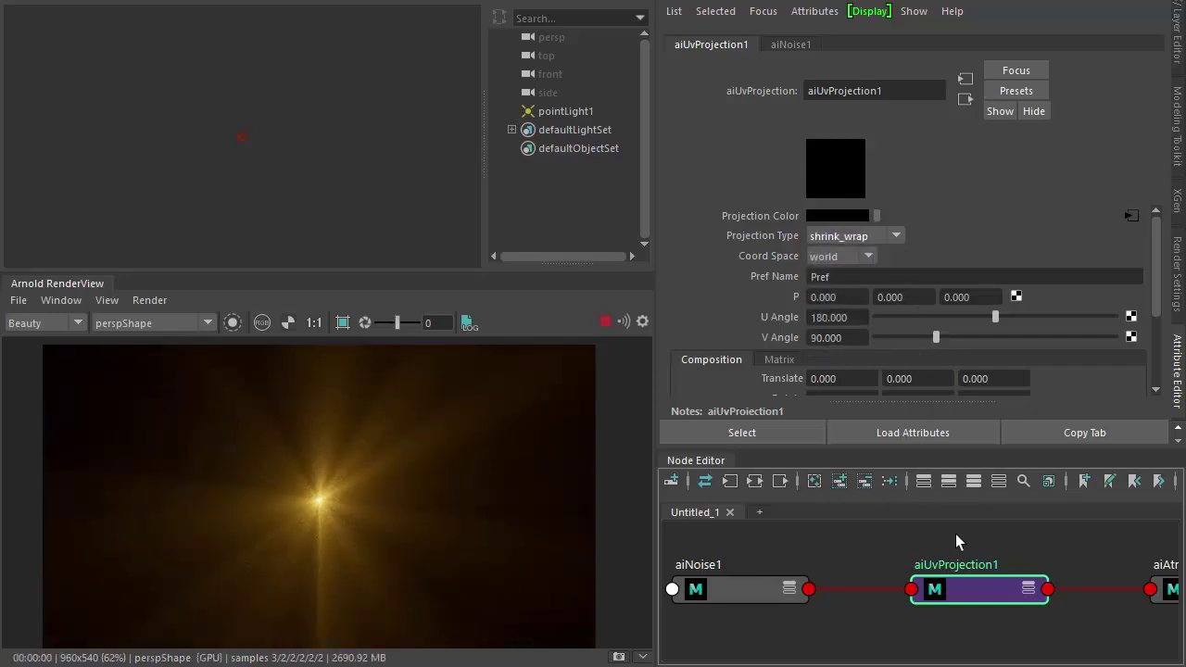
left_click(1172, 589)
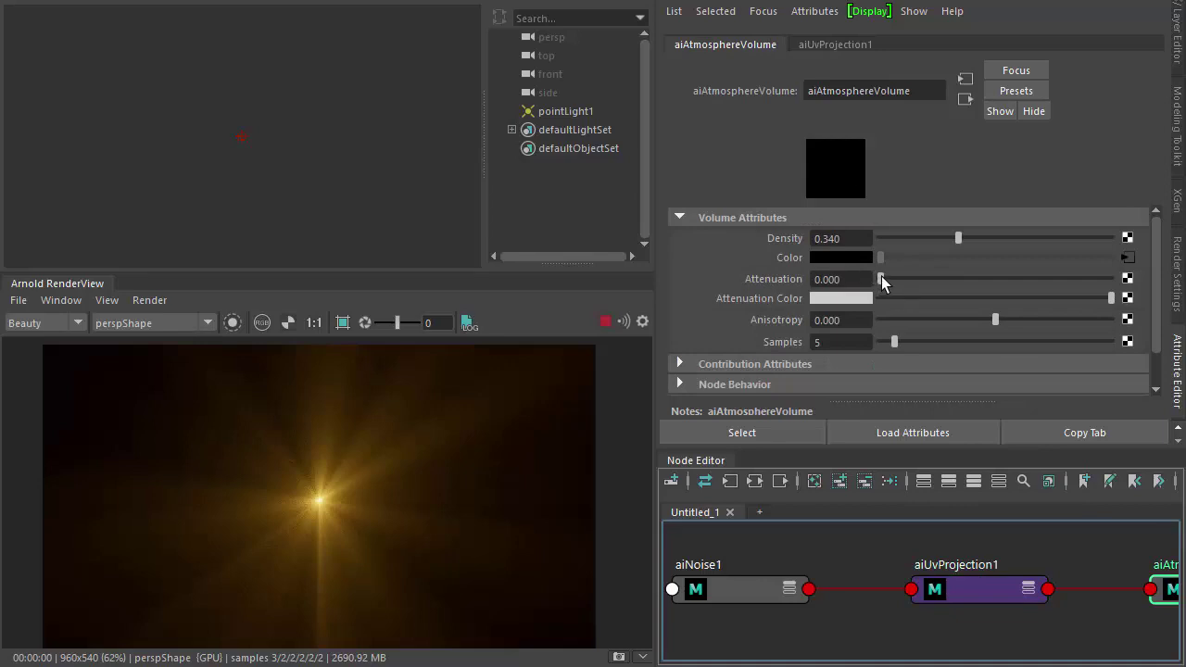
Raise the aiAtmosphereVolume attenuation to 0.049 and choose a green attenuation colour.
left_click_drag(881, 277, 891, 278)
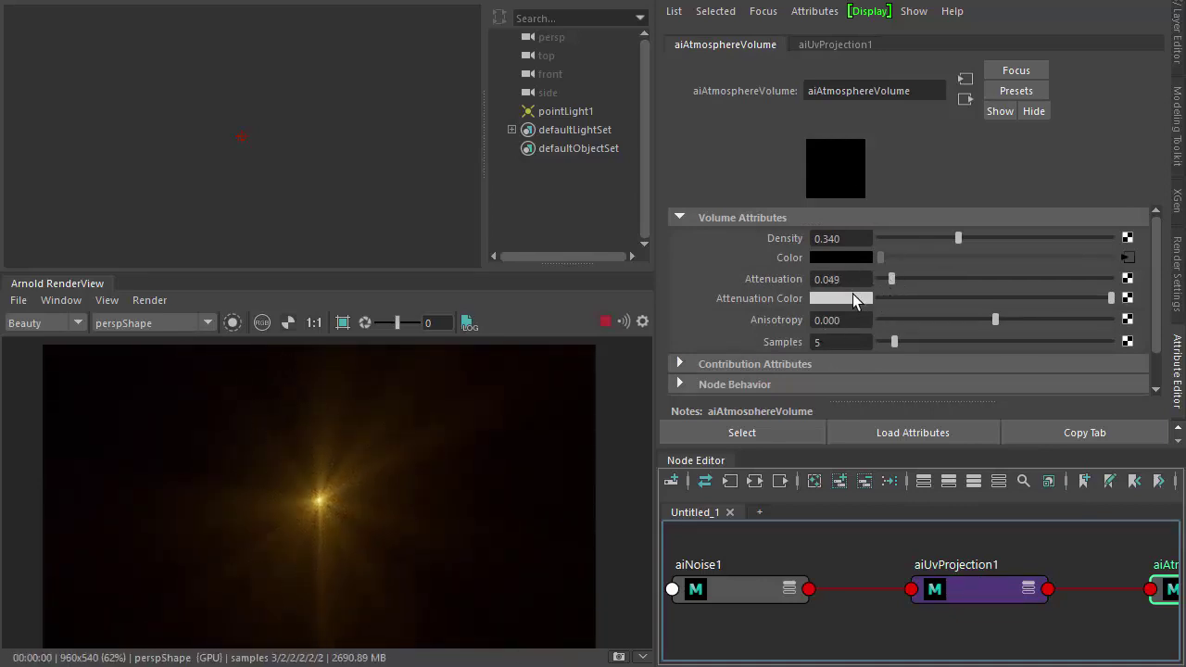
left_click(852, 298)
left_click(800, 288)
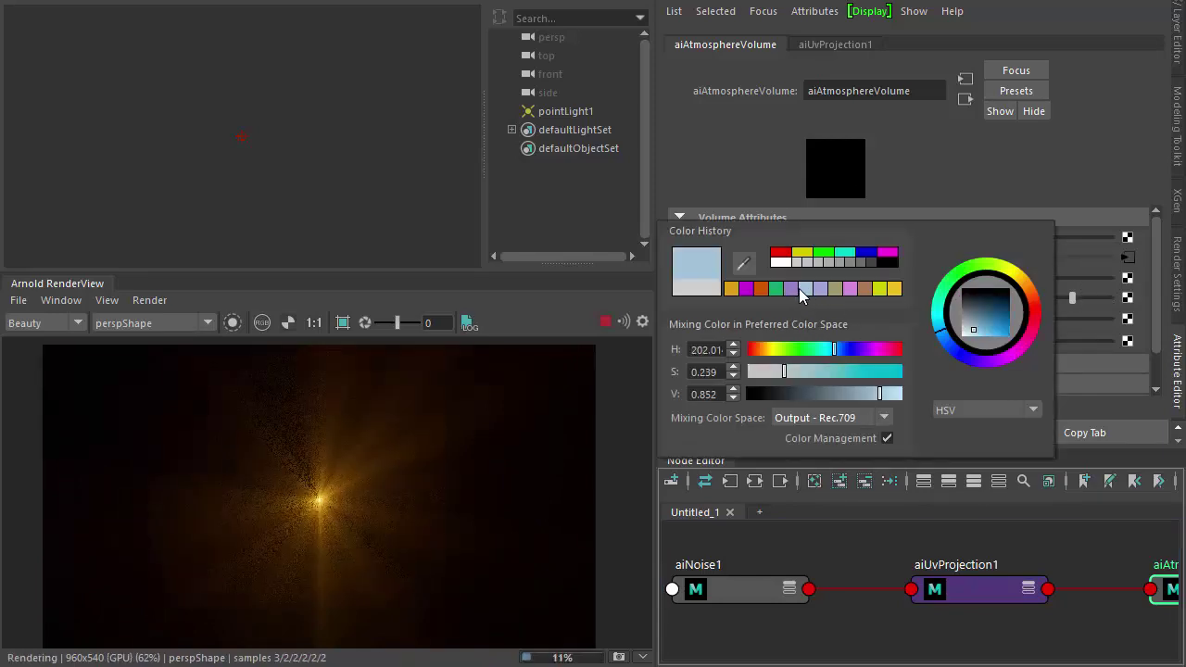
left_click(787, 288)
left_click(778, 288)
left_click(982, 323)
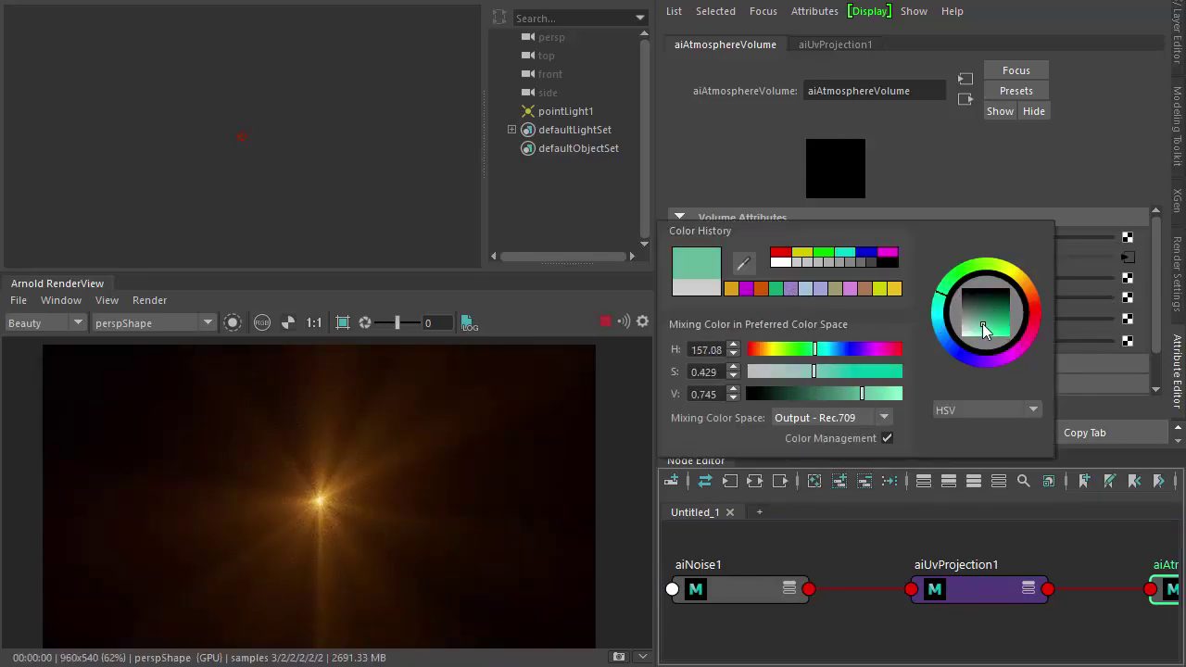
left_click(963, 325)
left_click(888, 349)
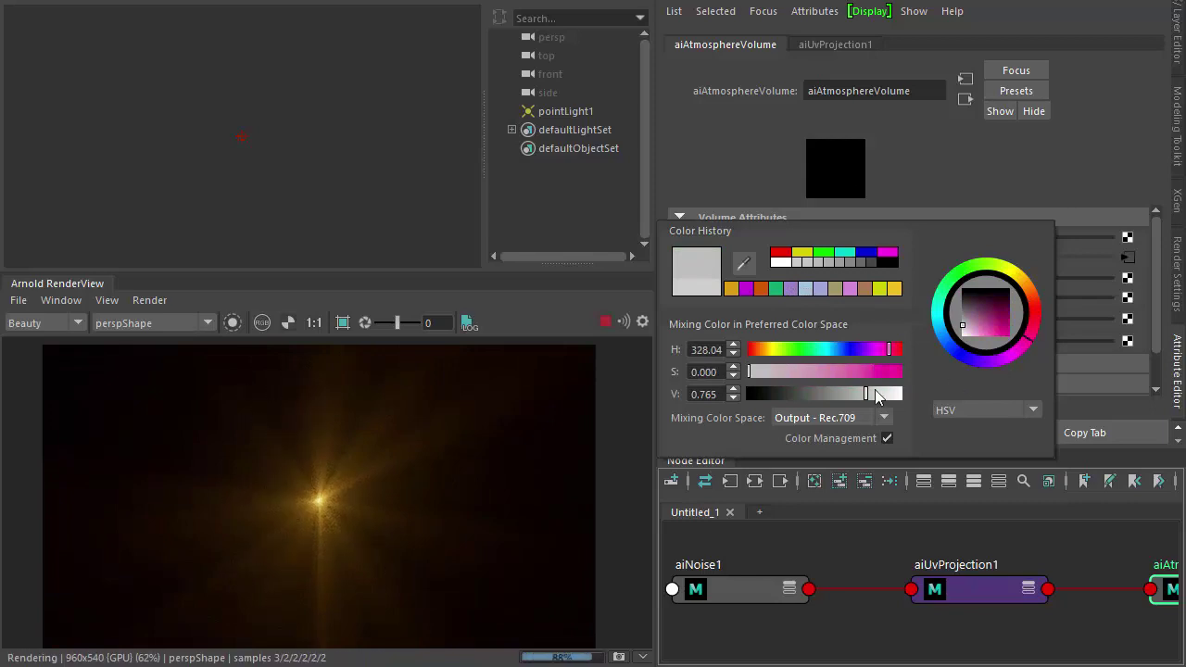
left_click_drag(848, 371, 993, 258)
left_click(955, 357)
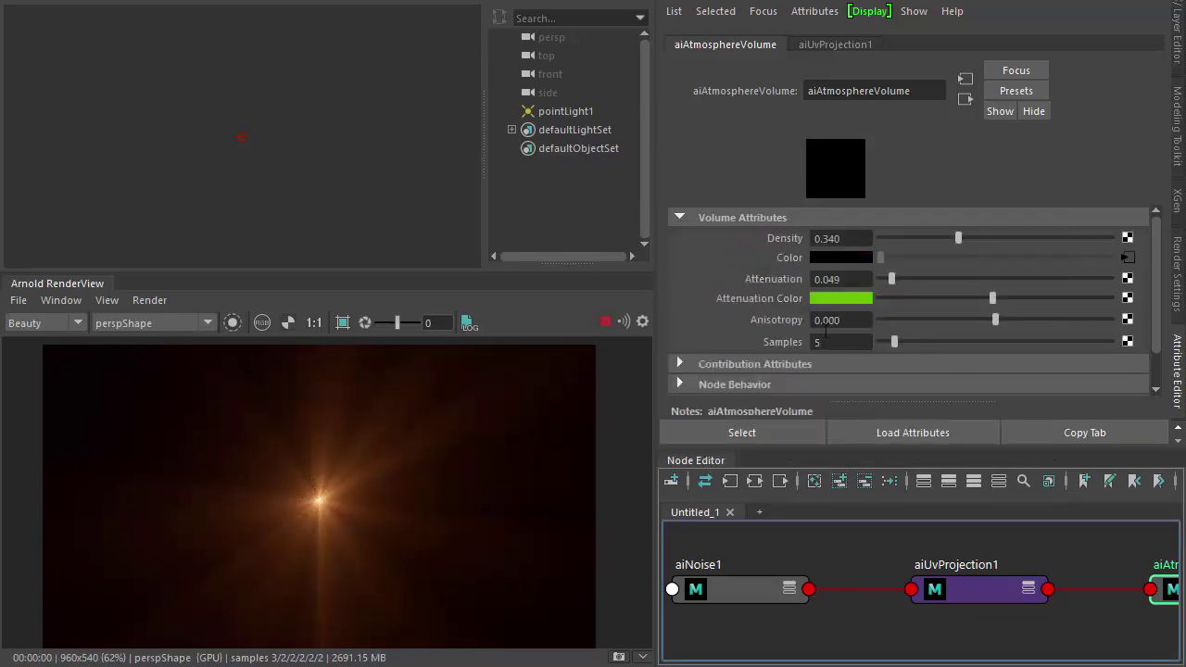
Set the aiAtmosphereVolume anisotropy to -0.813 and volume samples to 20.
left_click_drag(912, 320, 892, 318)
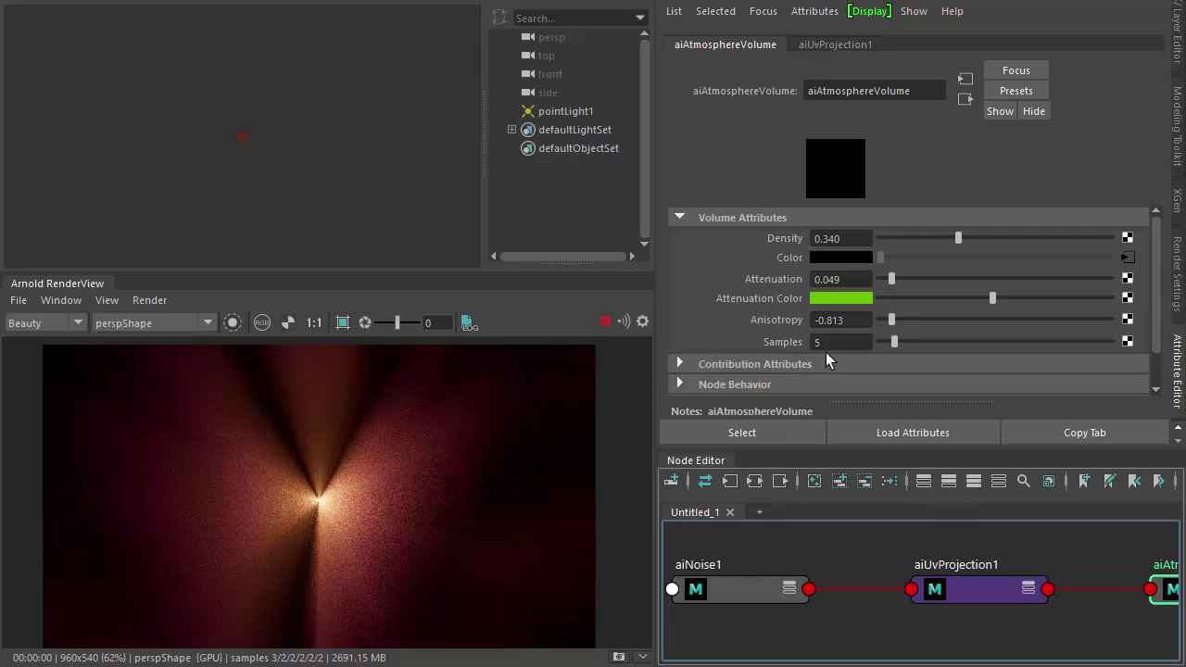
left_click(831, 342)
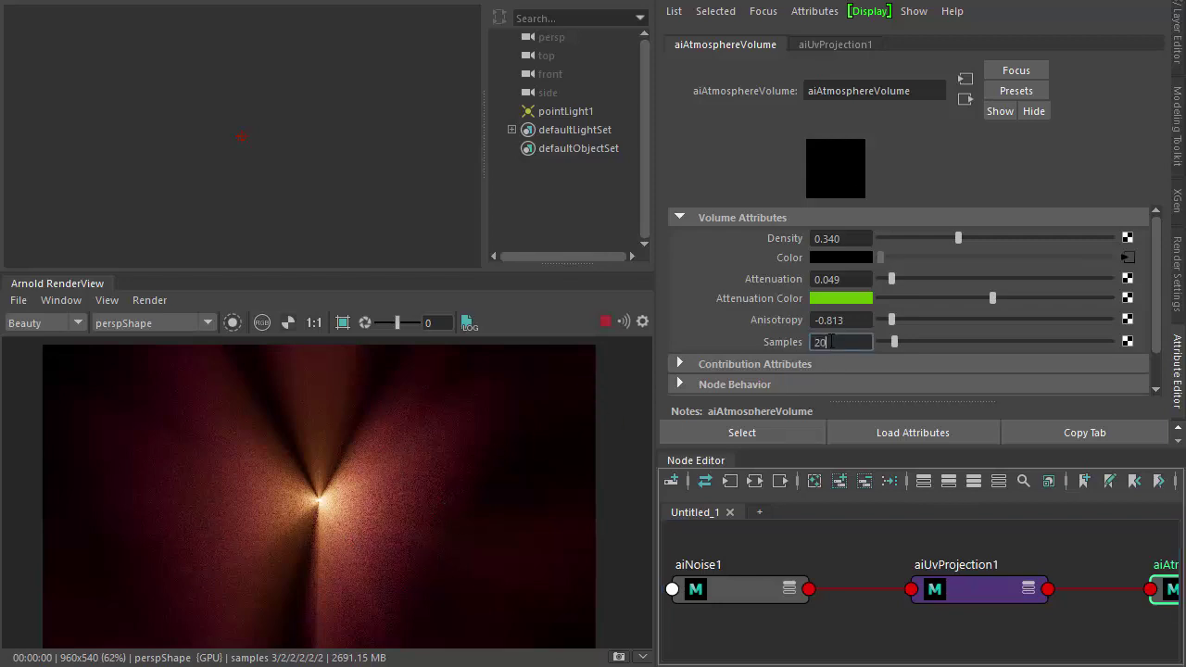
key("Return")
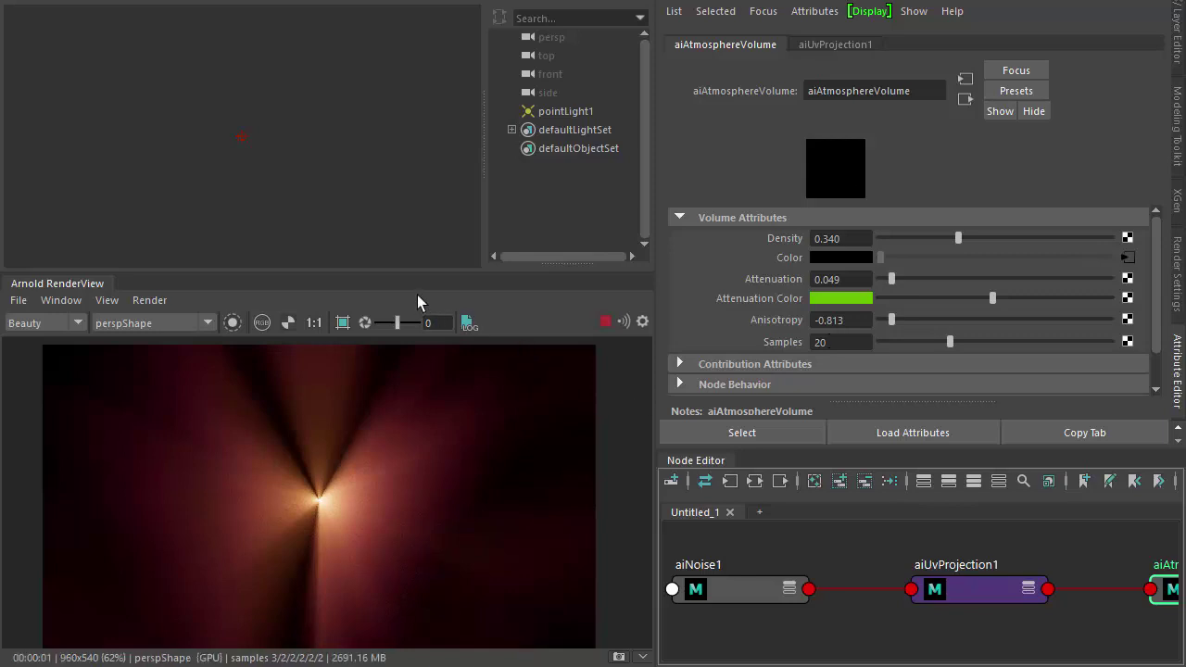
left_click_drag(409, 273, 410, 265)
Set Arnold Camera (AA) samples to 6, then select the aiNoise1 node.
left_click(421, 197)
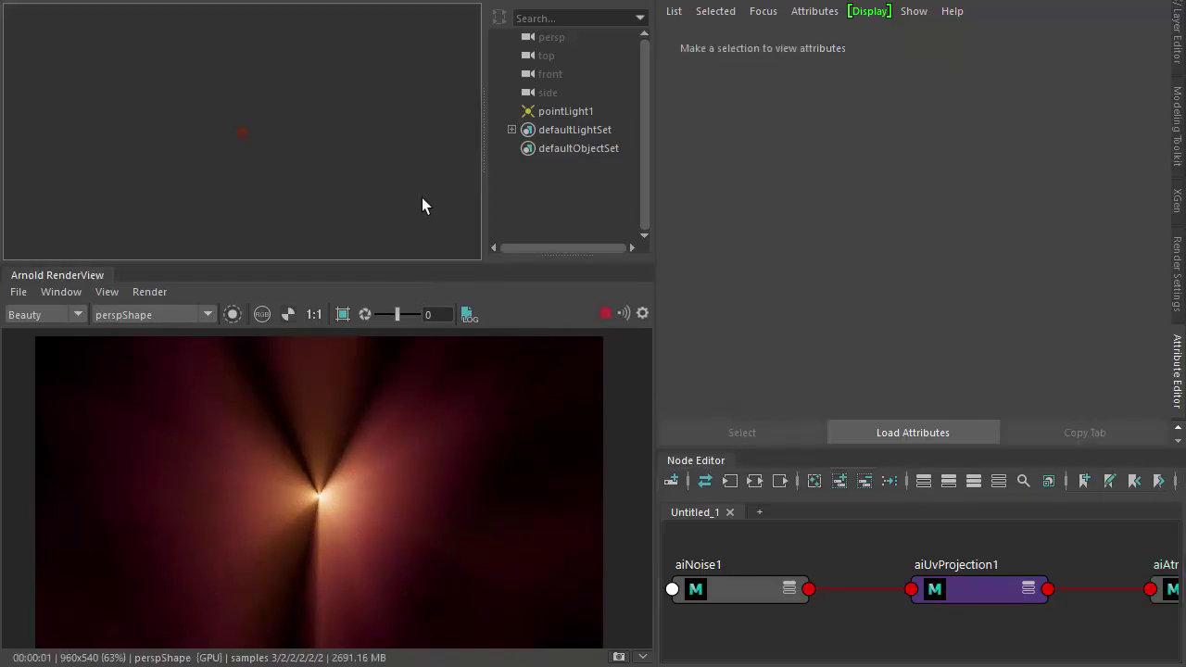
scroll(718, 315, "up", 5)
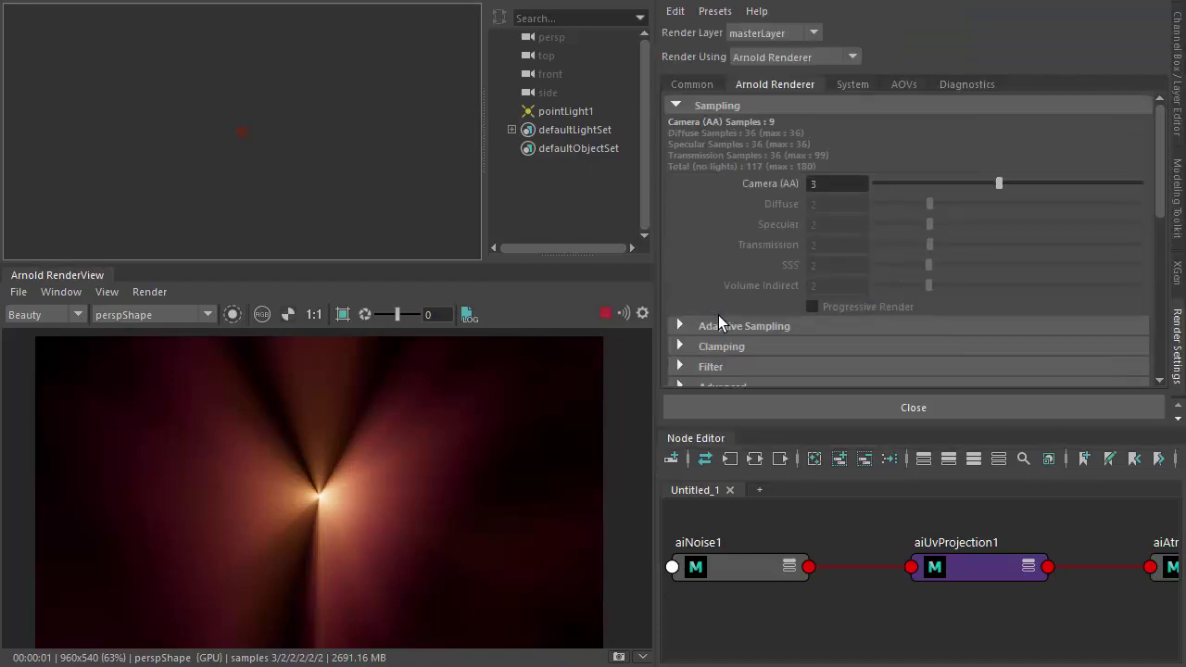
left_click(827, 182)
type("6")
key("Return")
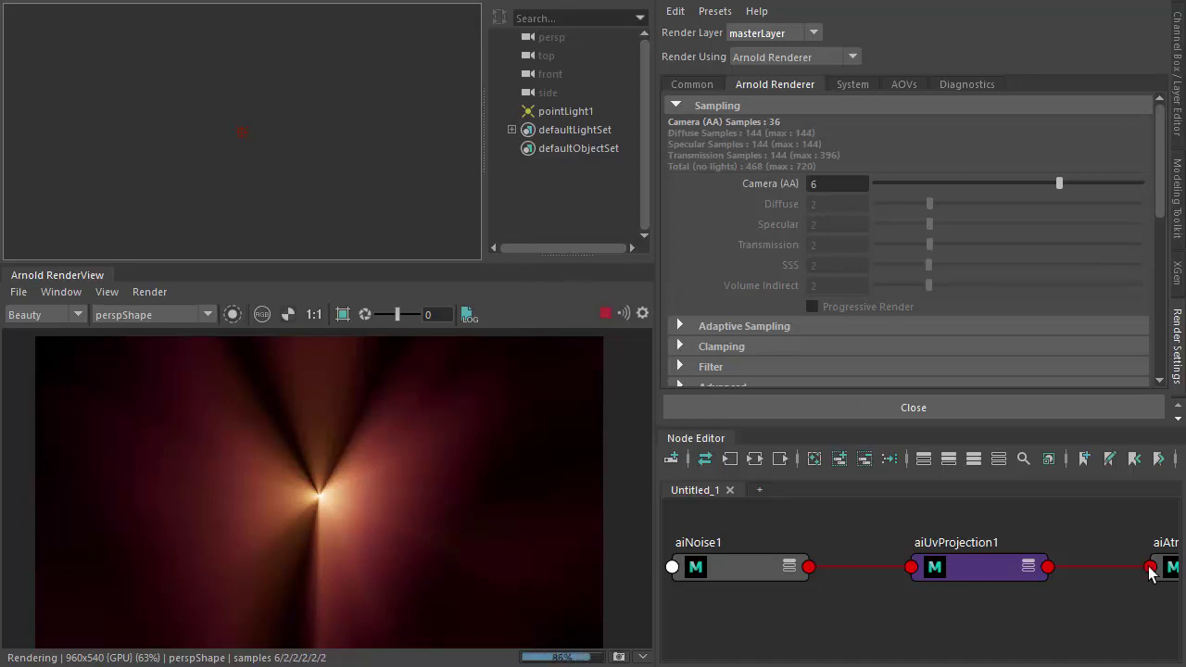
left_click(738, 574)
Scrub aiNoise1's Time value up to 0.920 to reshape the light rays.
double_click(739, 567)
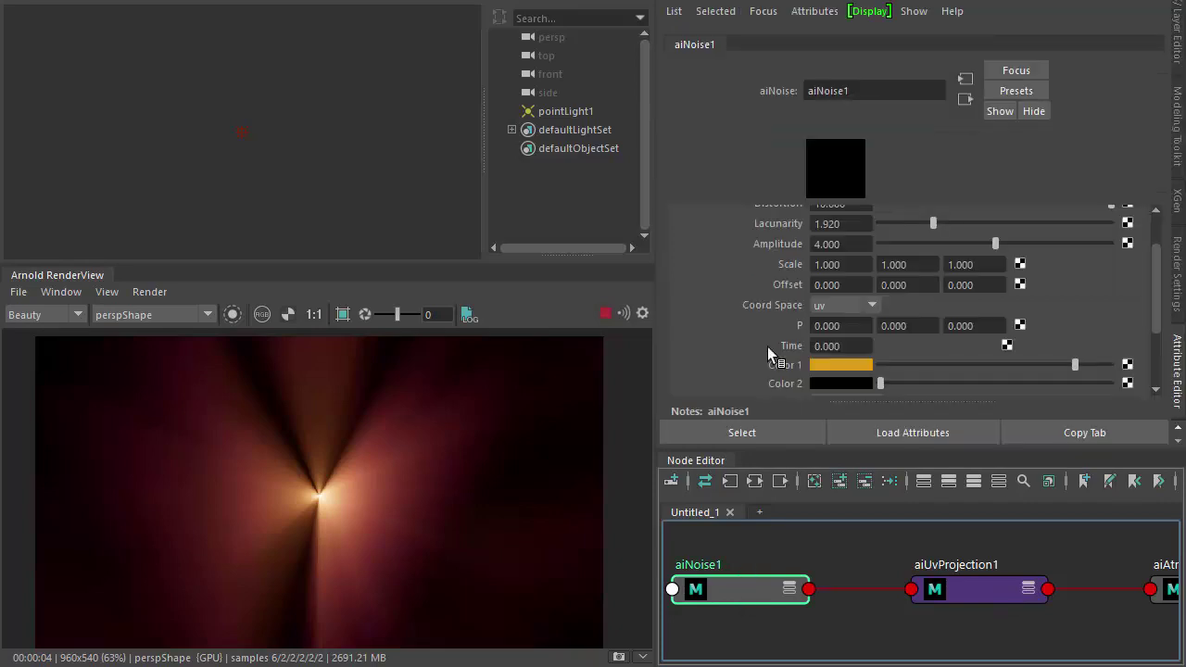
left_click_drag(788, 347, 913, 356, "ctrl")
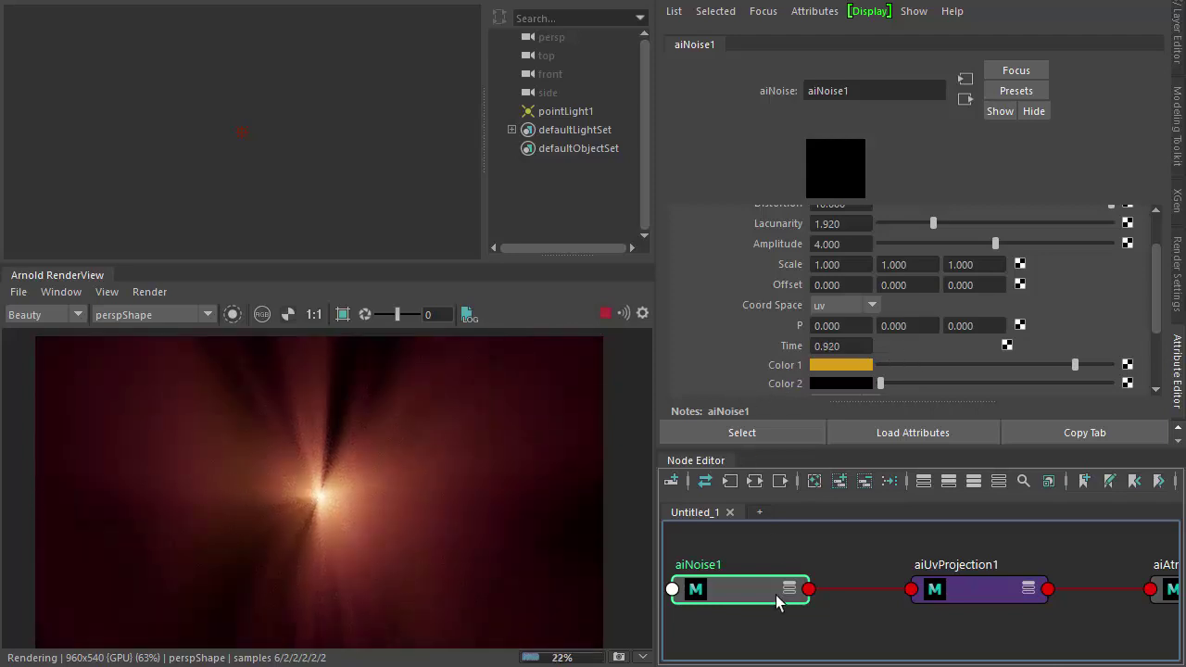